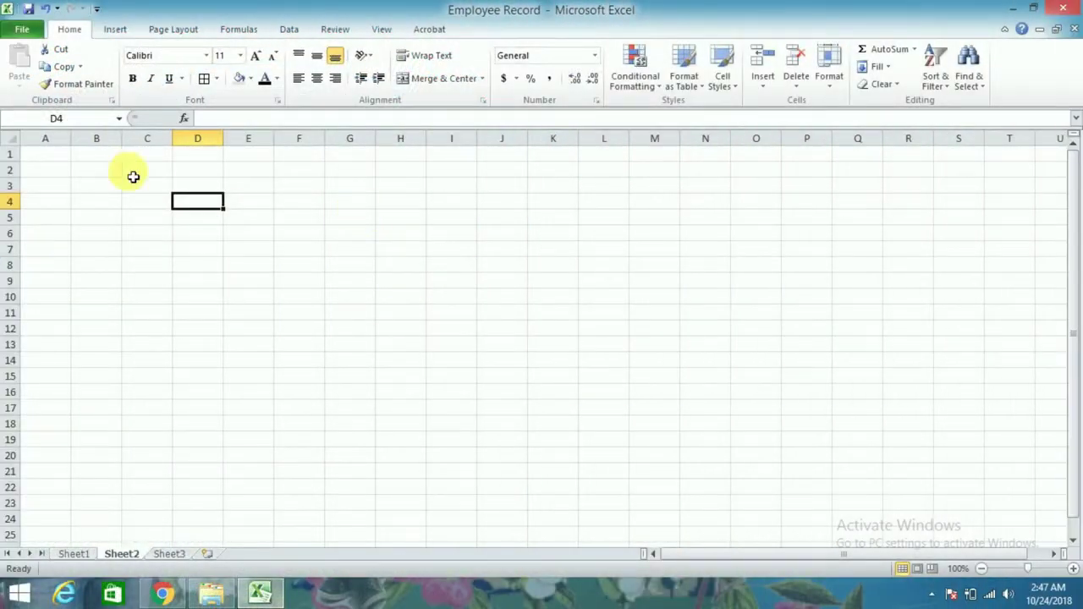
# Enter the headings NAME OF THE STUDENTS, HINDI and ENGLISH in B3:D3.
pyautogui.click(105, 192)
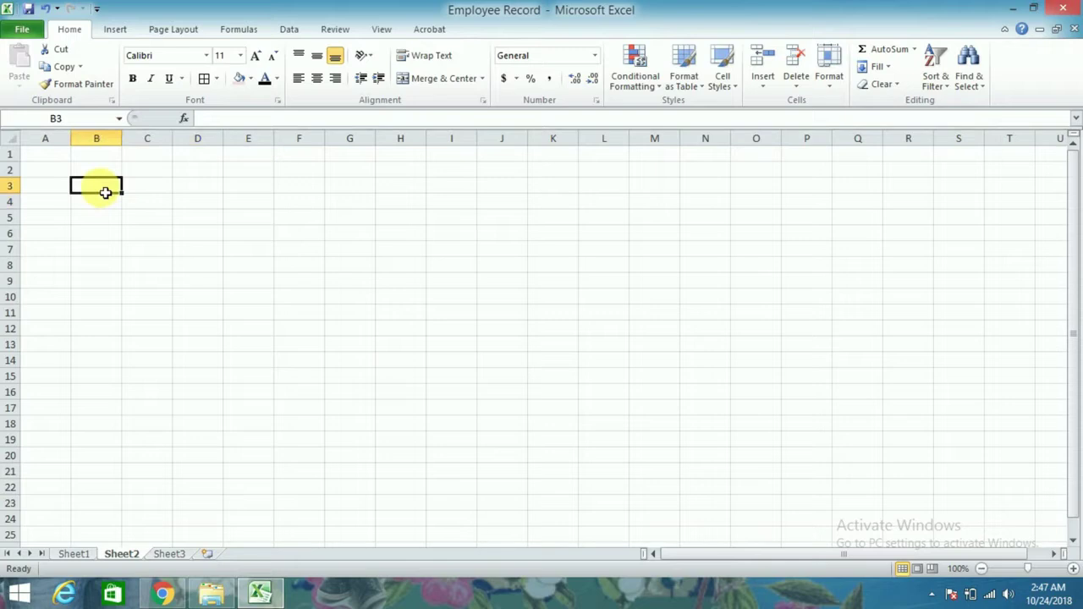
pyautogui.write('b')
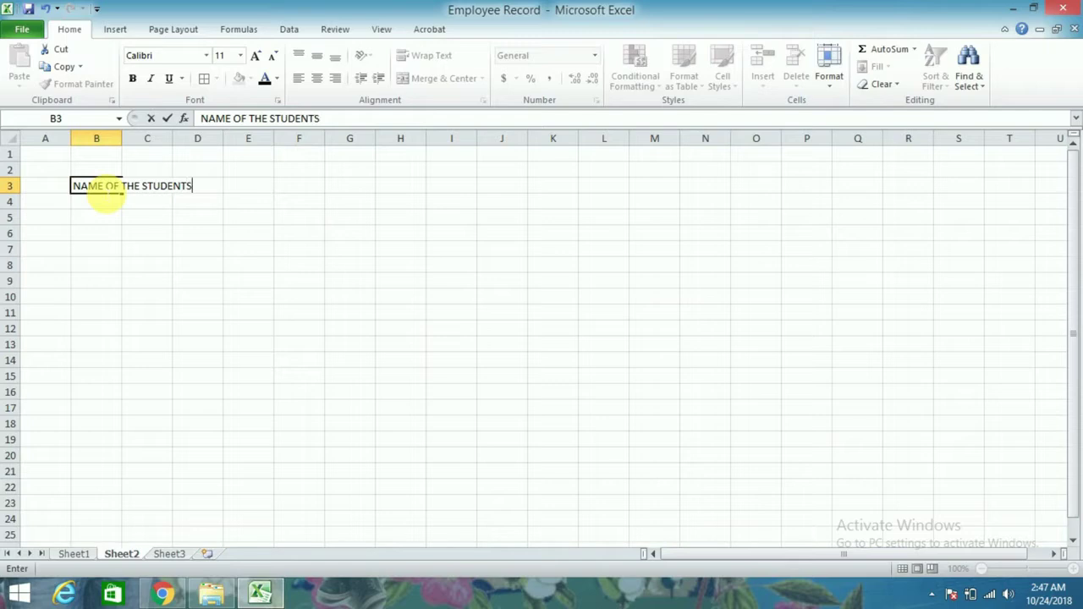
pyautogui.press('Tab')
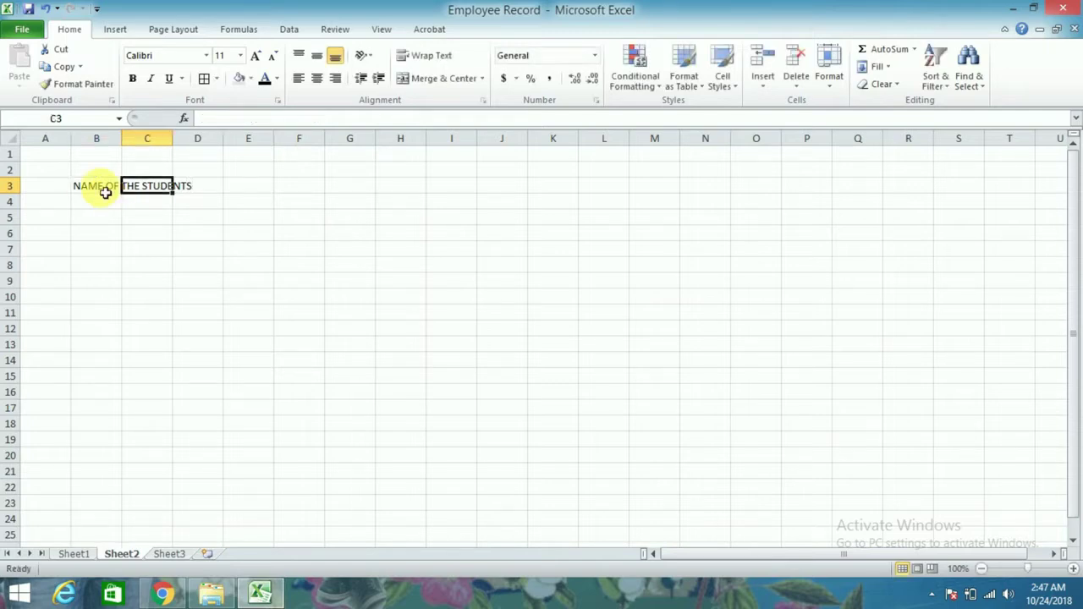
pyautogui.write('HINDI')
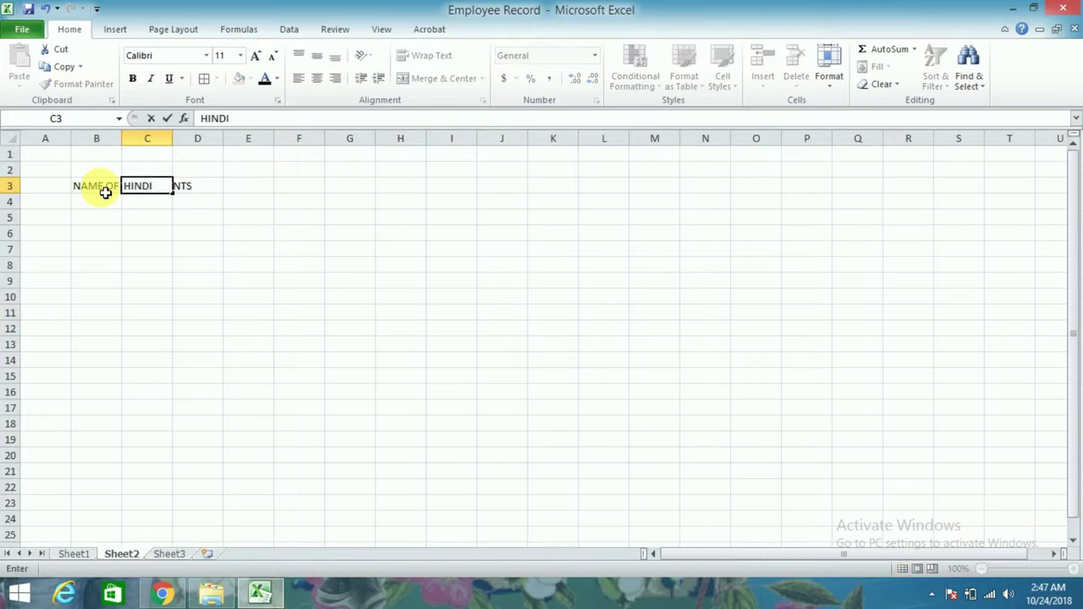
pyautogui.press('Tab')
pyautogui.write('EN')
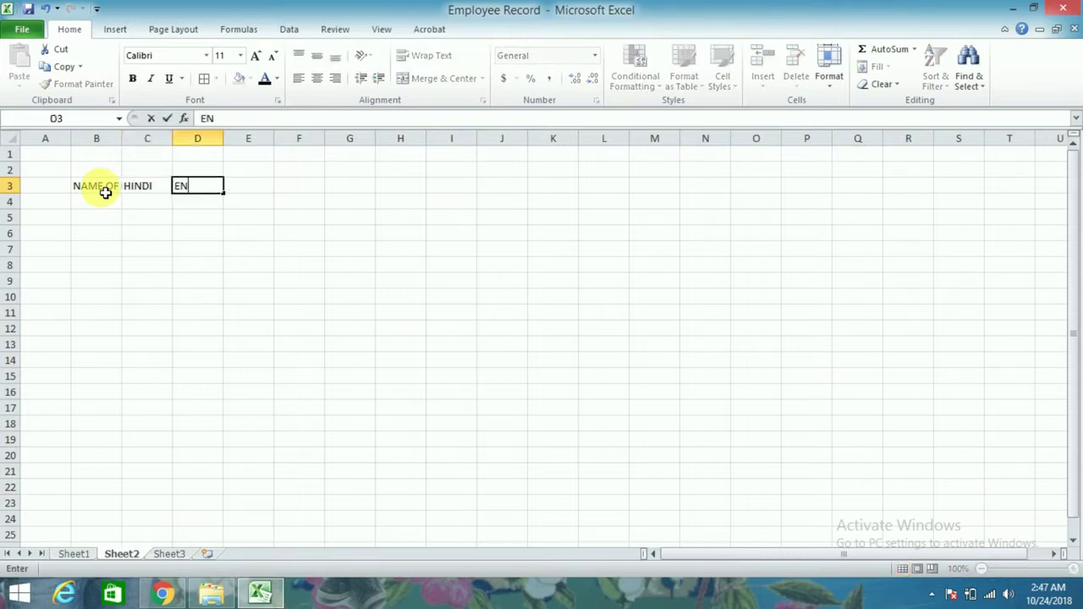
pyautogui.press('Tab')
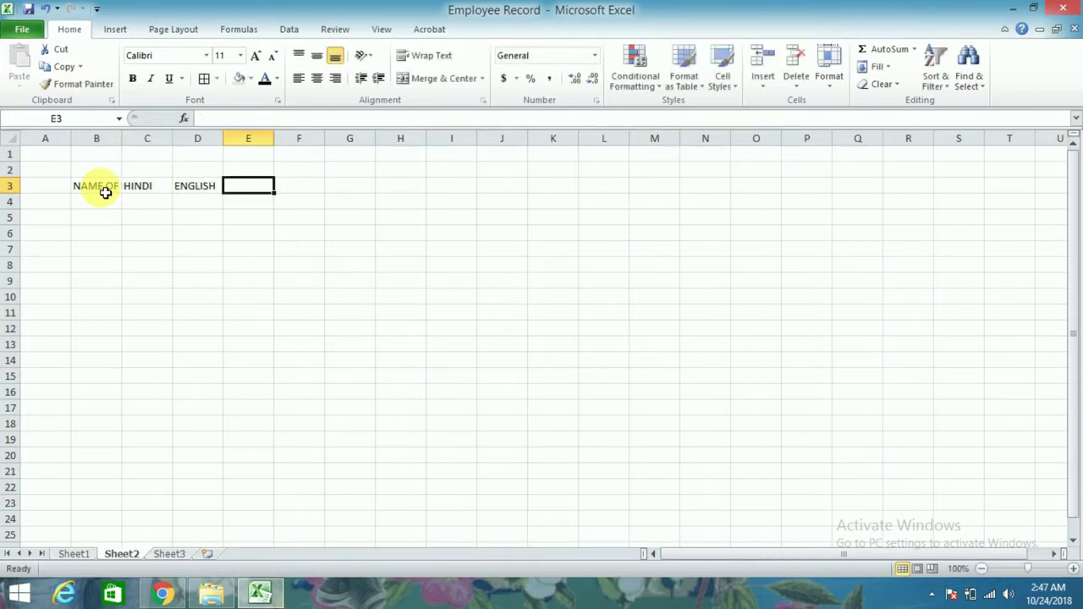
# Add the MATHS, SCIENCE and SST headings in E3:G3.
pyautogui.write('MATHS')
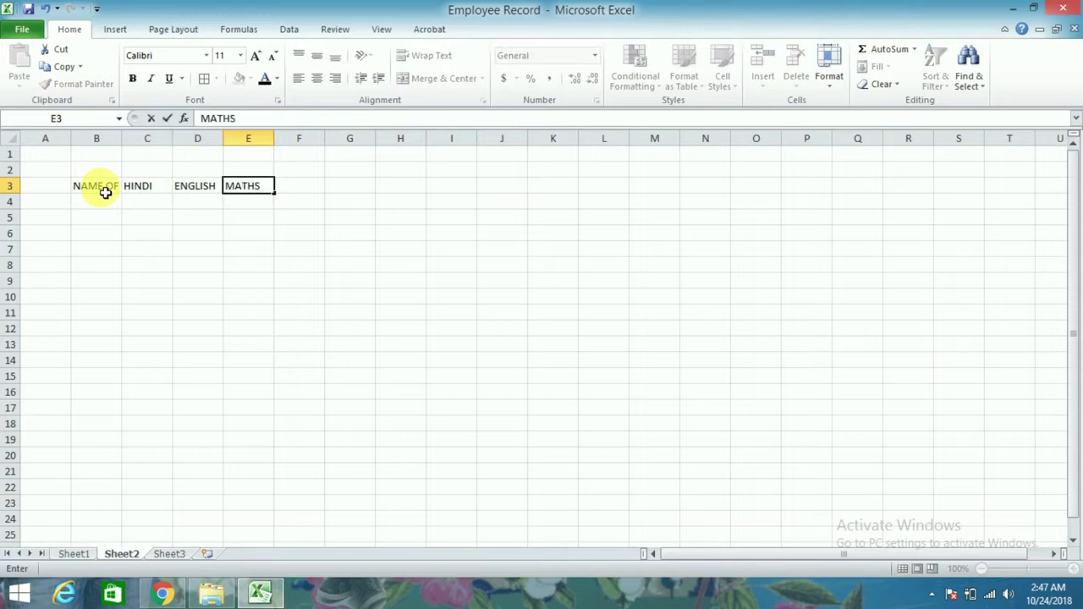
pyautogui.press('Tab')
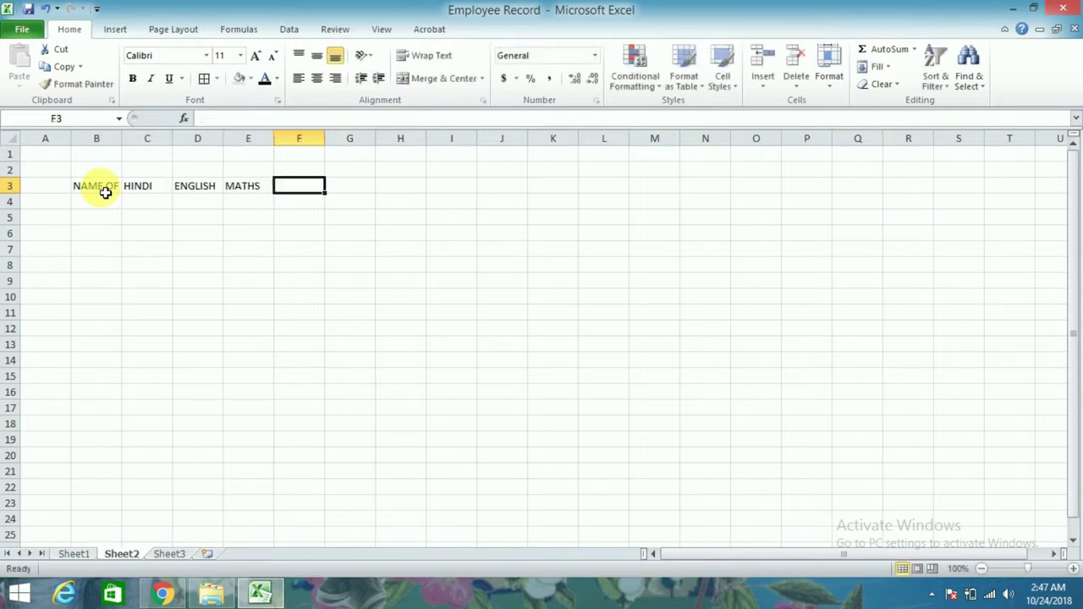
pyautogui.write('SCIENCE')
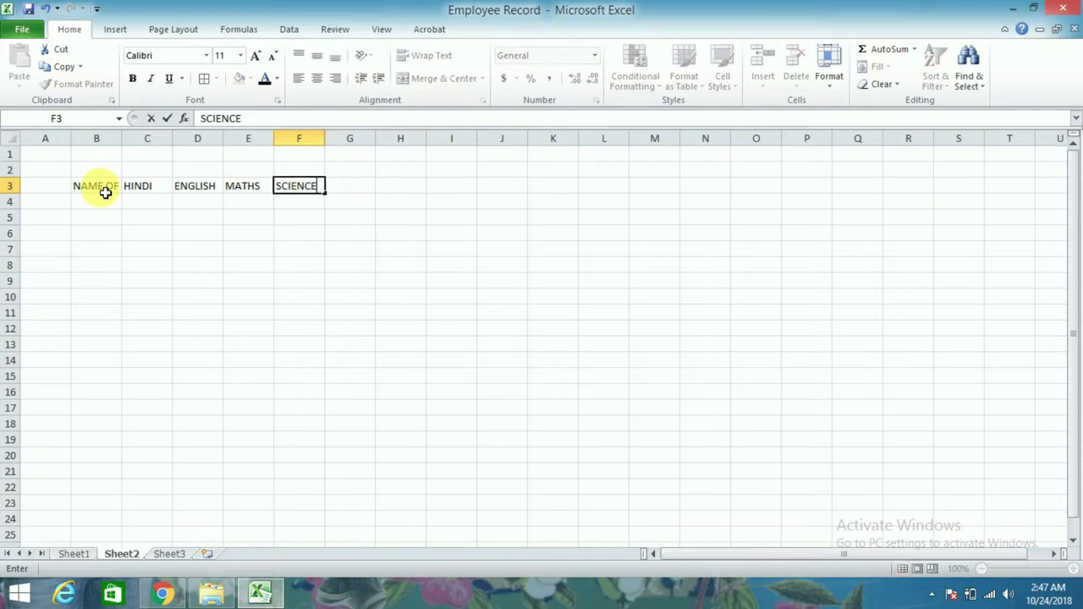
pyautogui.press('Tab')
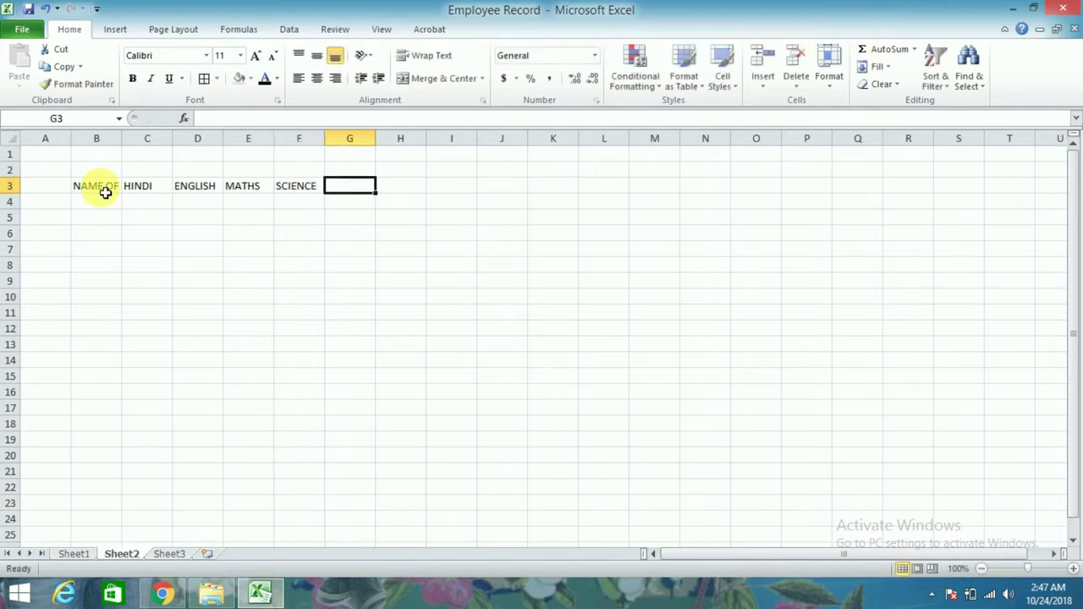
pyautogui.write('SS')
pyautogui.press('Tab')
pyautogui.write('T')
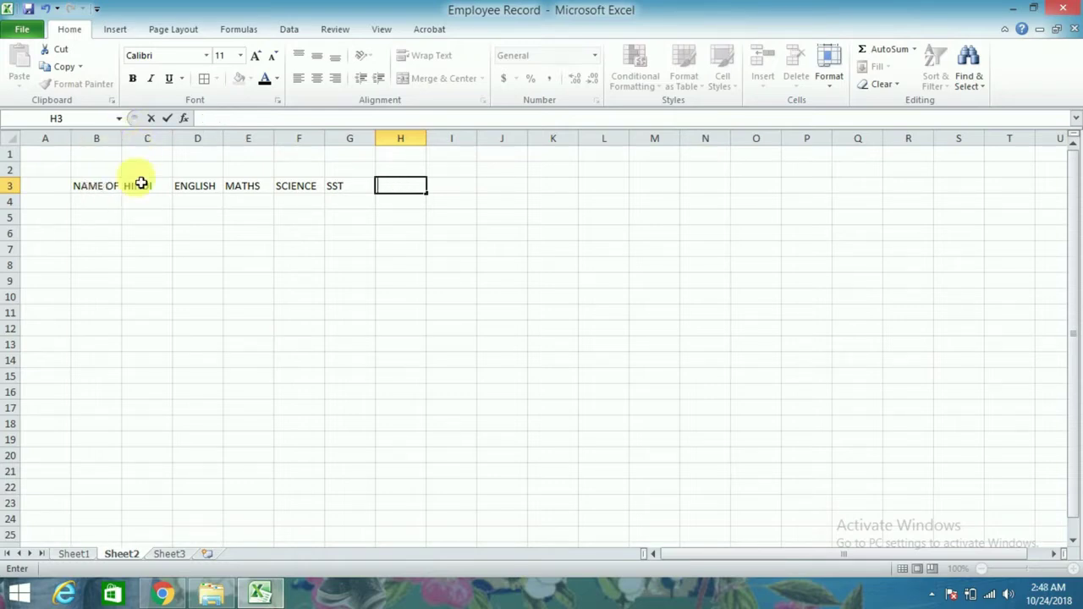
pyautogui.click(140, 203)
# Autofit column B, heighten row 3, and make its headings bold, centred and larger.
pyautogui.doubleClick(123, 138)
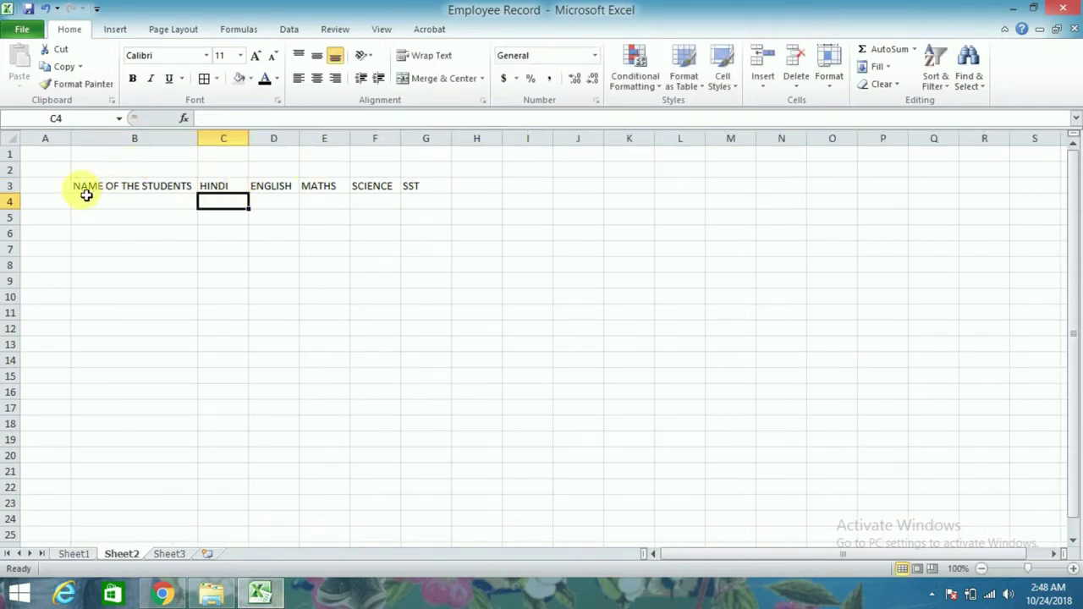
pyautogui.moveTo(25, 200)
pyautogui.mouseDown()
pyautogui.moveTo(20, 223)
pyautogui.moveTo(430, 205)
pyautogui.mouseUp()
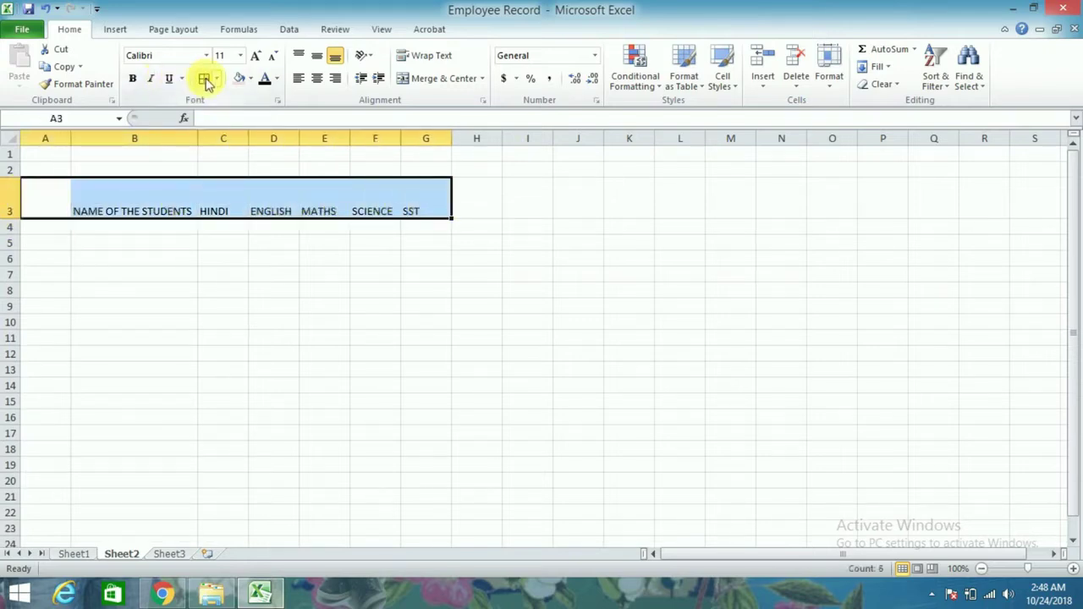
pyautogui.click(318, 78)
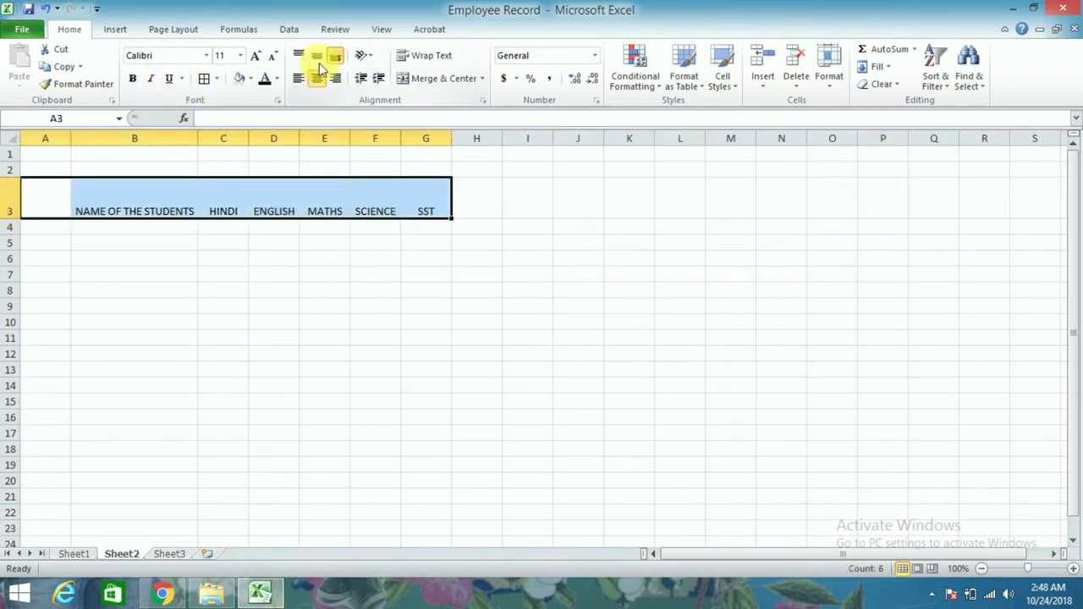
pyautogui.click(318, 57)
pyautogui.click(133, 79)
pyautogui.click(255, 57)
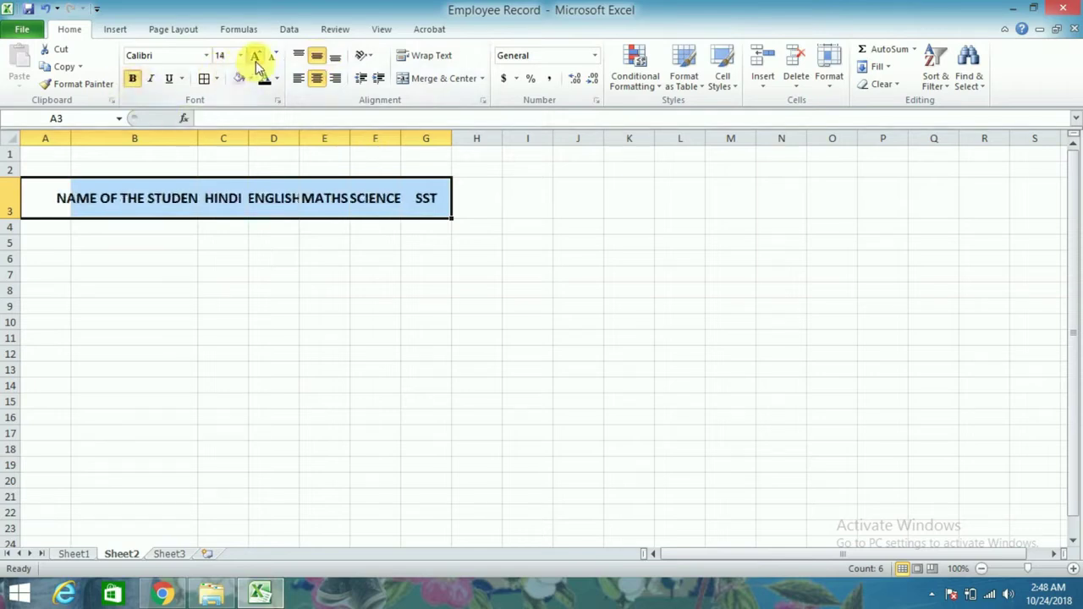
pyautogui.click(256, 59)
pyautogui.click(323, 340)
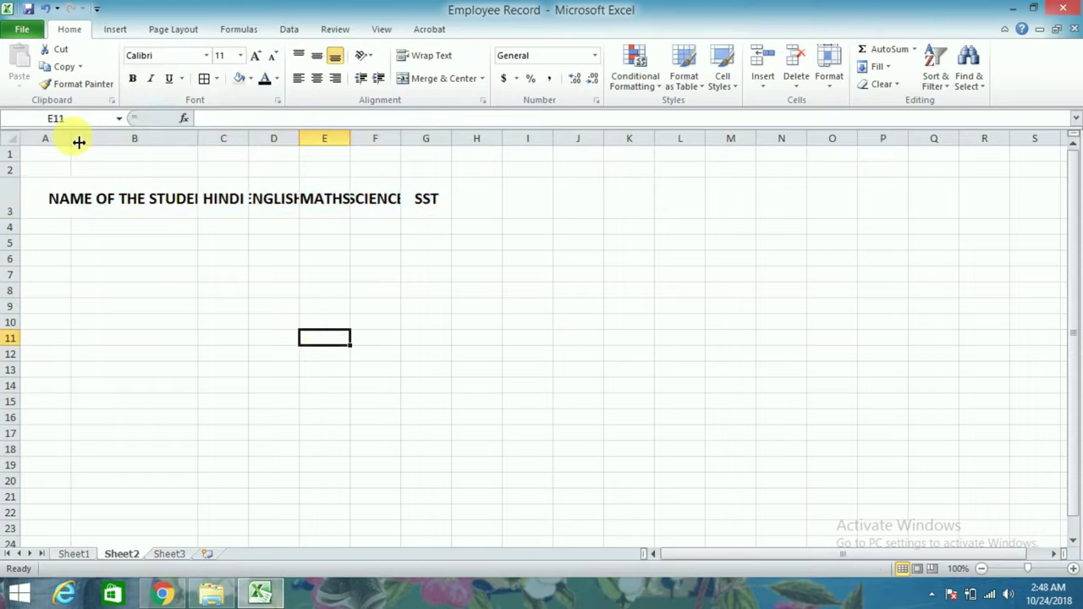
# Resize columns B through G so every row 3 heading shows in full.
pyautogui.moveTo(198, 142); pyautogui.dragTo(255, 142)
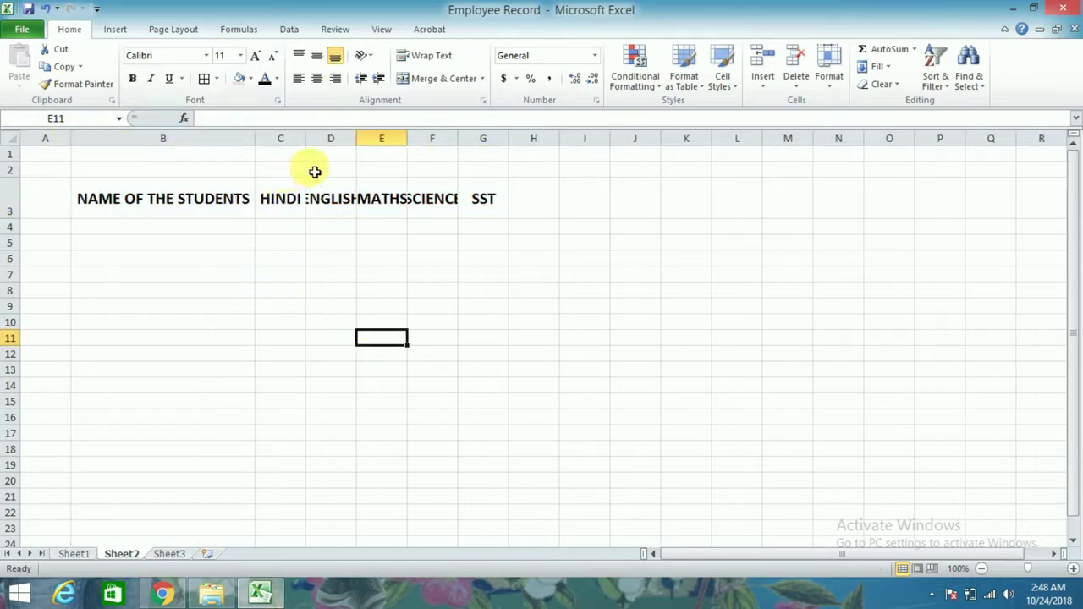
pyautogui.click(94, 160)
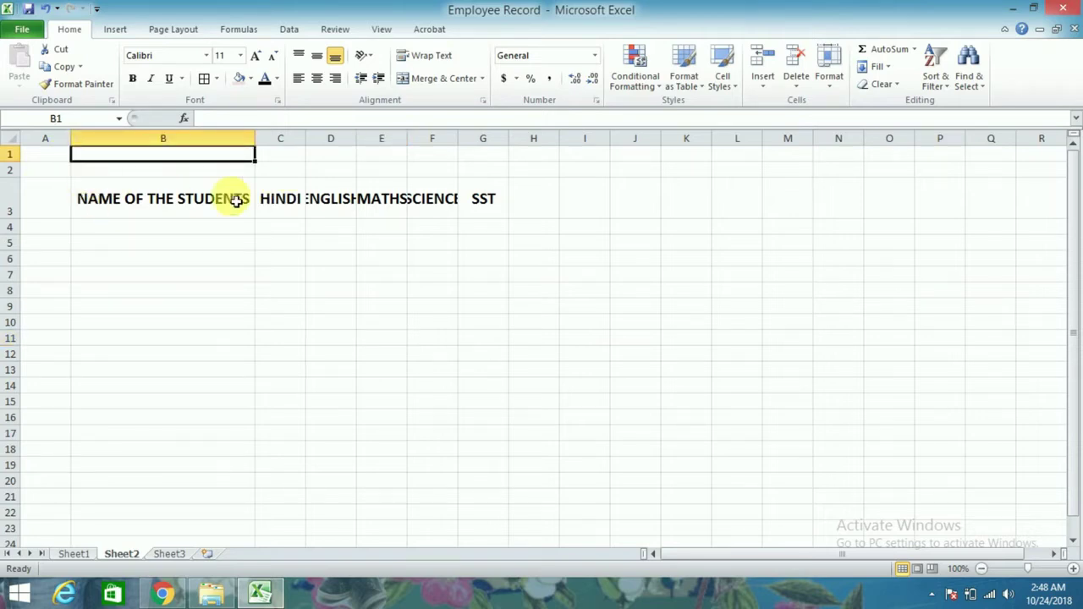
pyautogui.moveTo(318, 143)
pyautogui.mouseDown()
pyautogui.moveTo(319, 154)
pyautogui.moveTo(382, 159)
pyautogui.mouseUp()
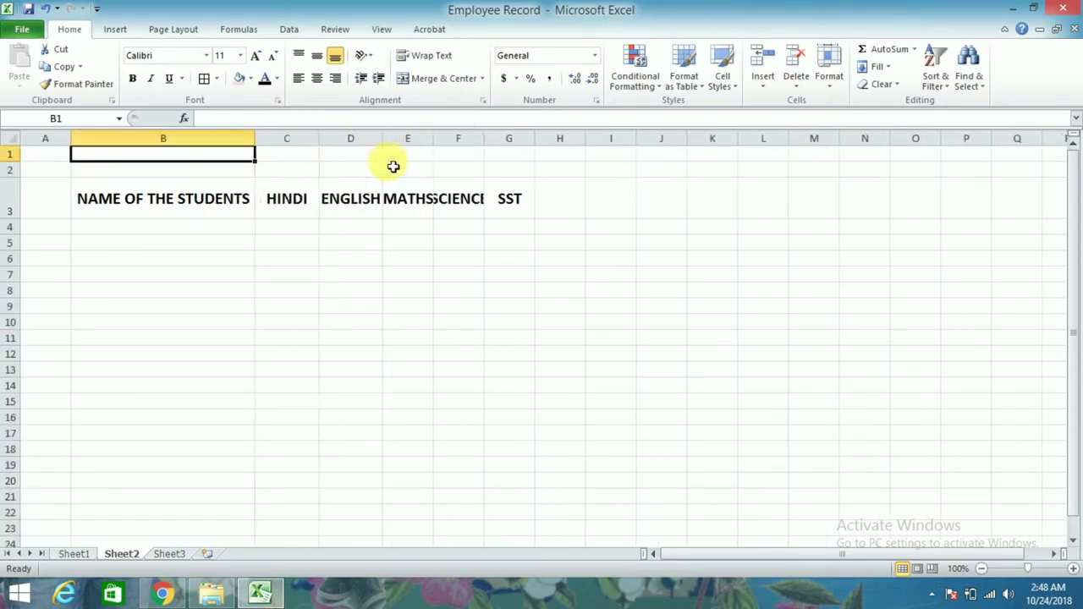
pyautogui.moveTo(441, 143)
pyautogui.mouseDown()
pyautogui.moveTo(455, 152)
pyautogui.moveTo(580, 145)
pyautogui.mouseUp()
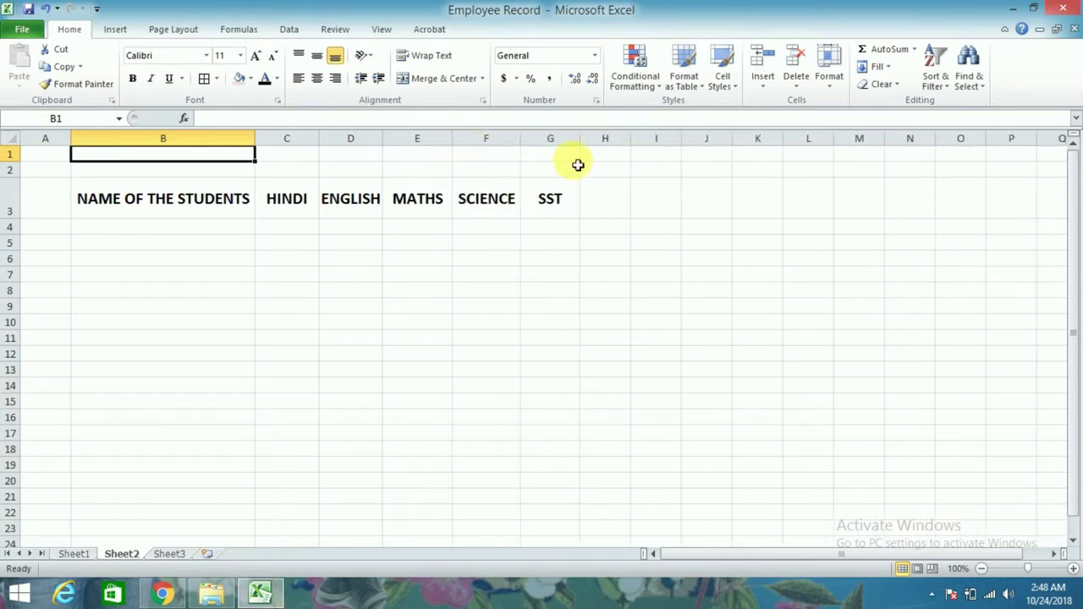
pyautogui.click(110, 212)
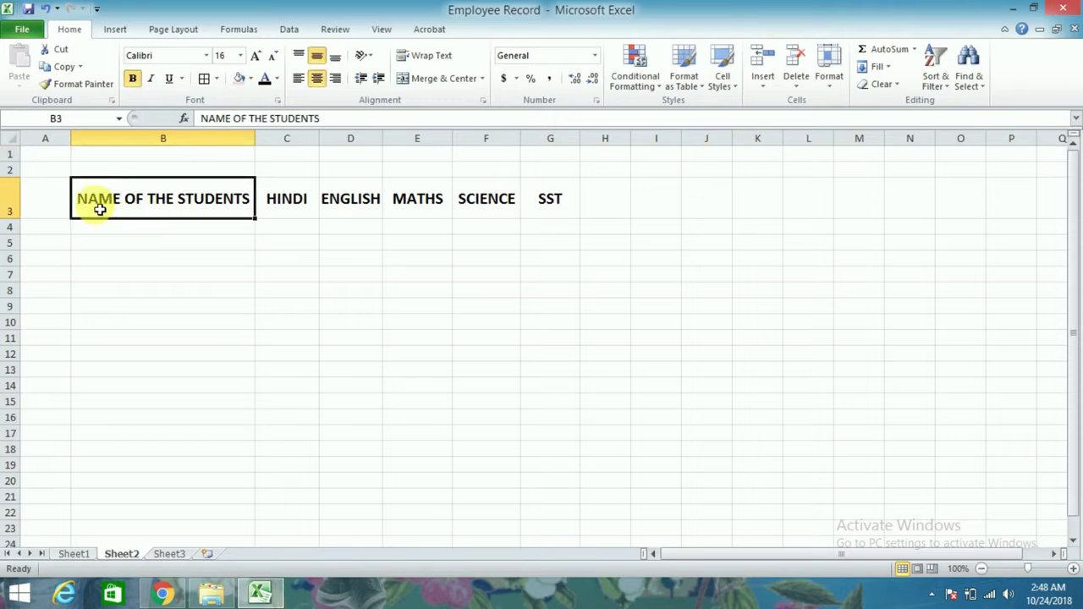
pyautogui.moveTo(100, 204); pyautogui.dragTo(527, 212)
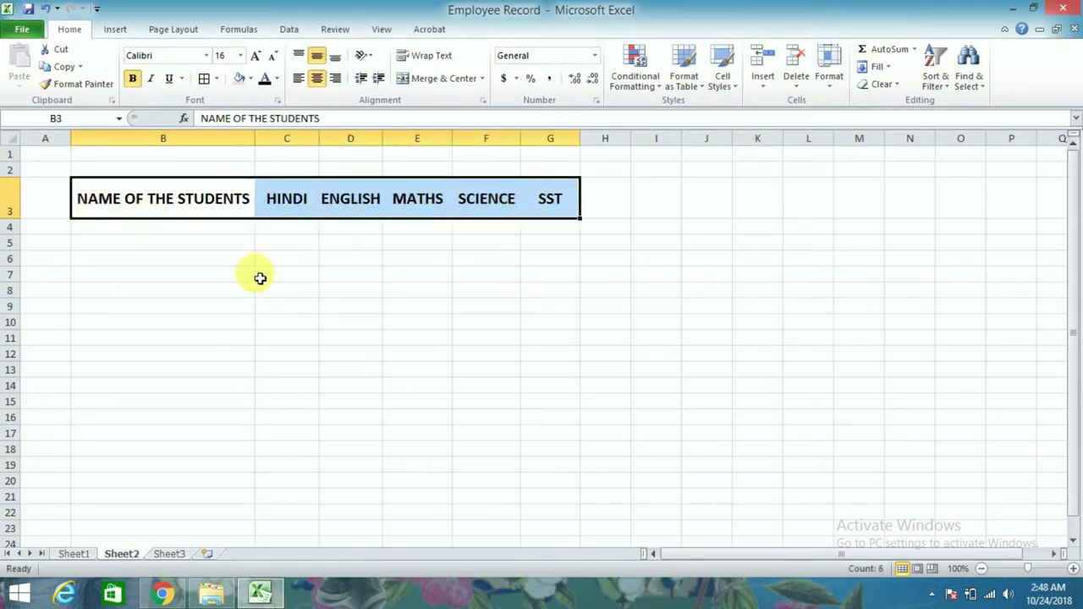
# Apply All Borders to the table area B3:G22, then select the data rows below the headings.
pyautogui.click(208, 81)
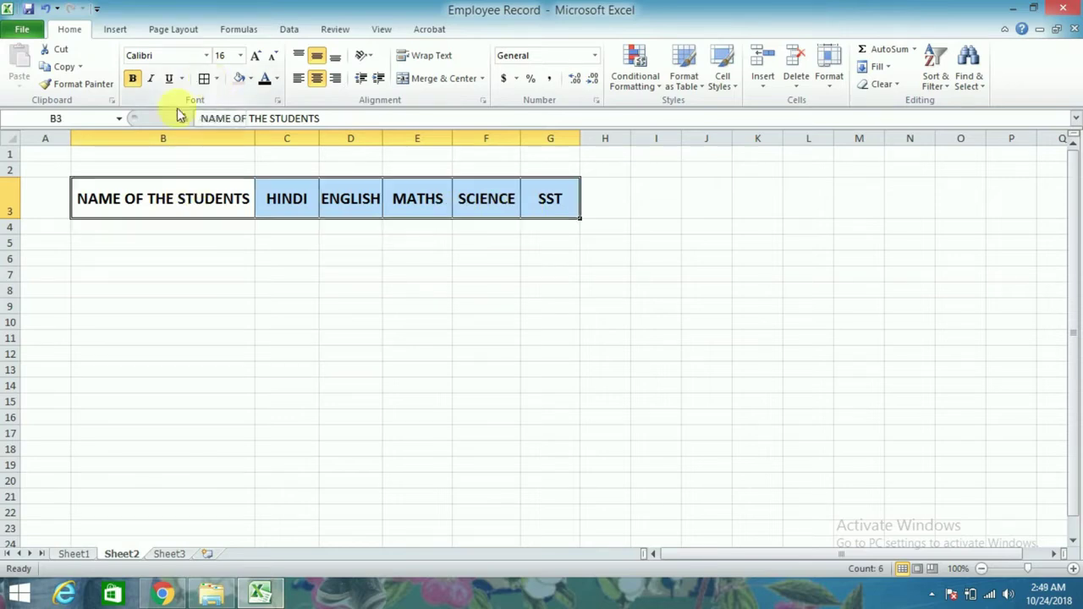
pyautogui.click(159, 244)
pyautogui.moveTo(113, 192); pyautogui.dragTo(553, 513)
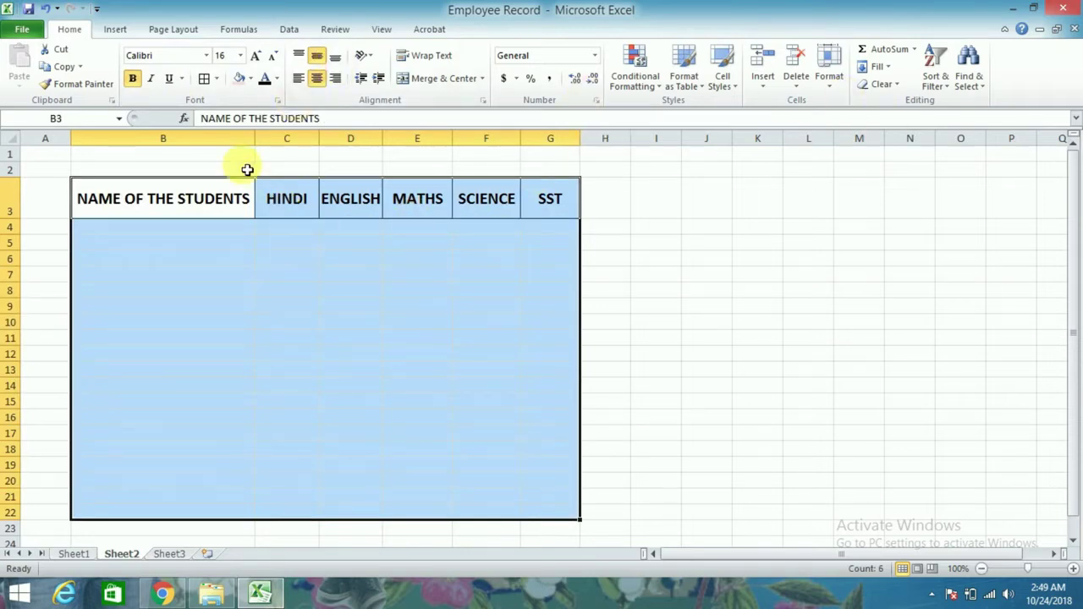
pyautogui.click(204, 78)
pyautogui.click(714, 343)
pyautogui.moveTo(97, 227); pyautogui.dragTo(543, 511)
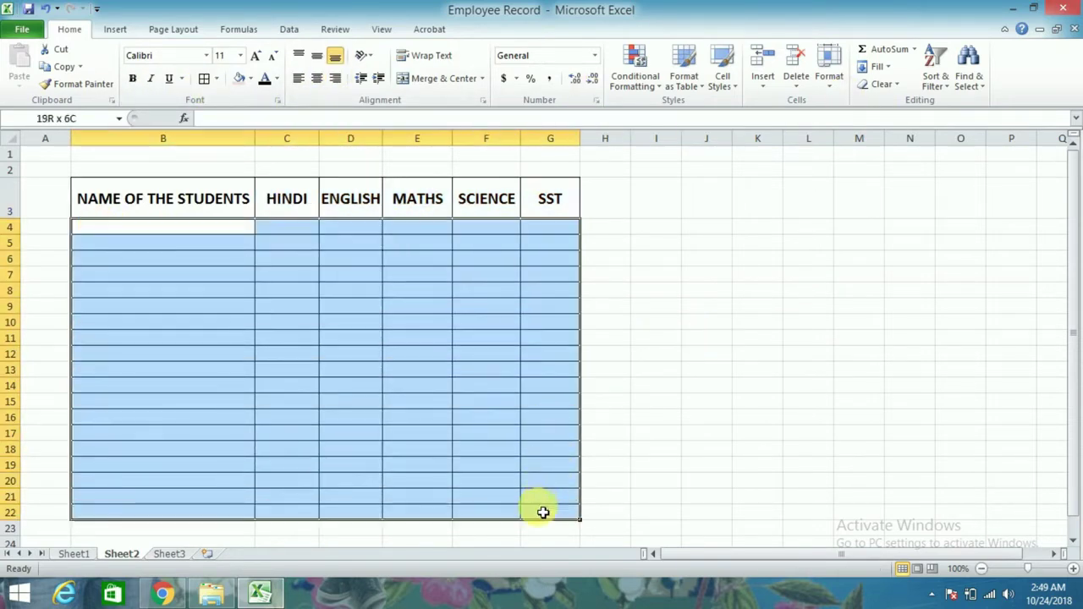
# Set the selected data rows to a row height of 25.
pyautogui.click(829, 84)
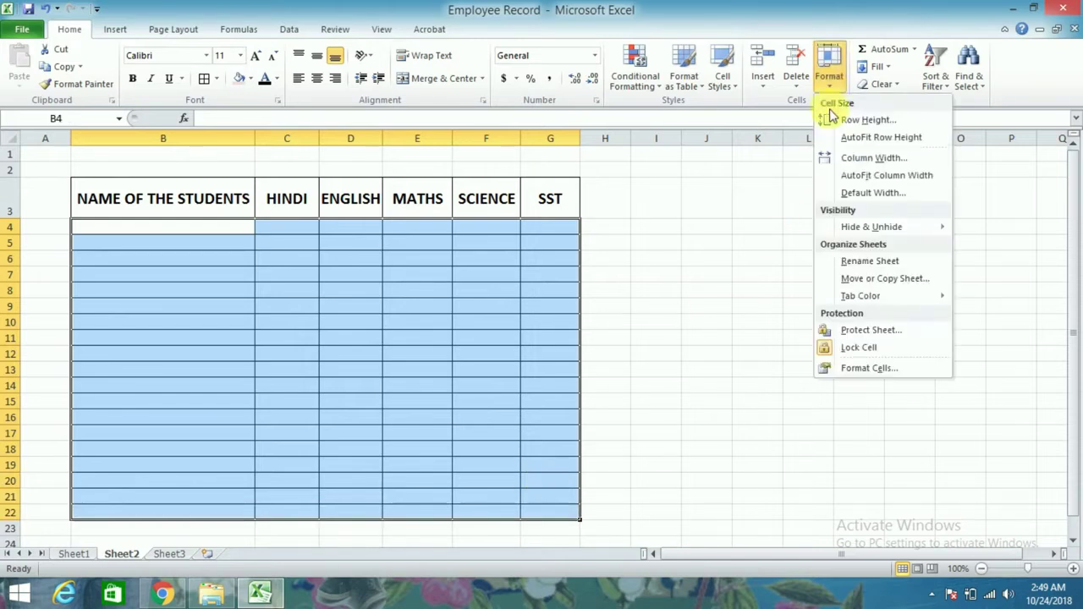
pyautogui.click(855, 119)
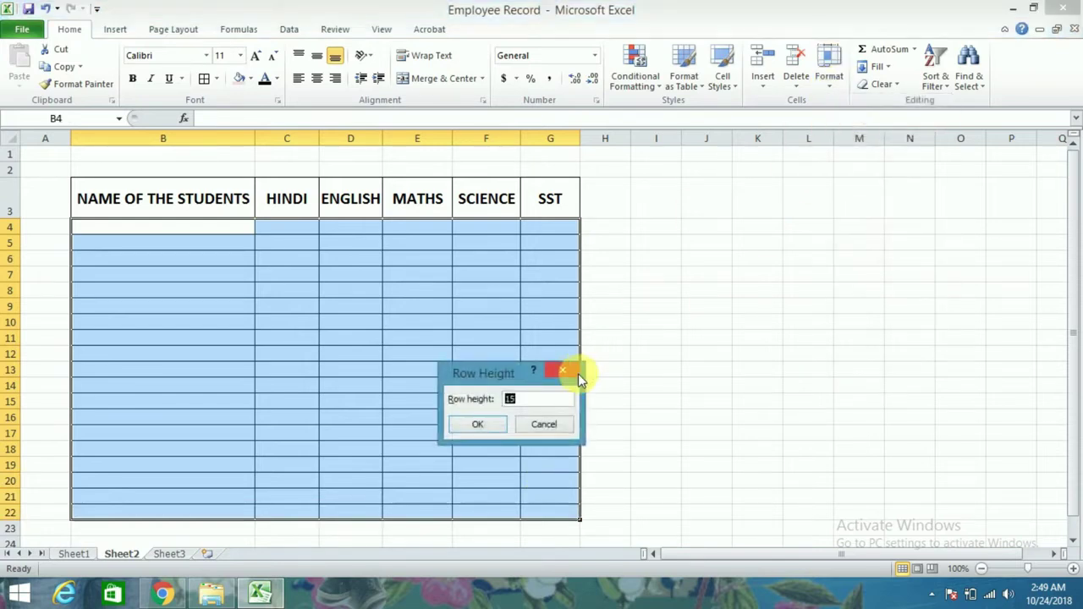
pyautogui.write('25')
pyautogui.press('Return')
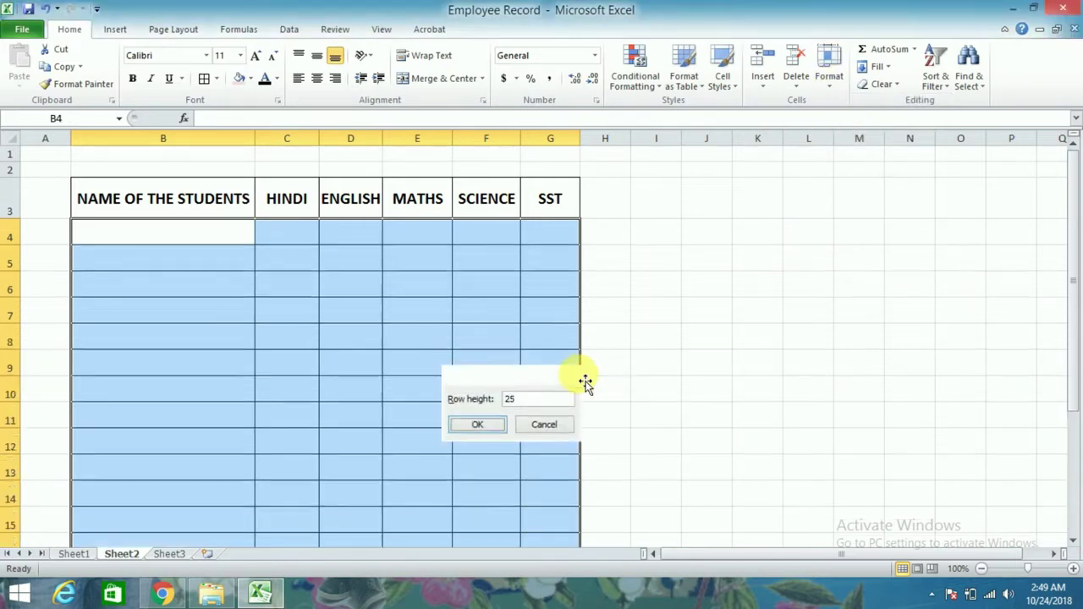
pyautogui.click(663, 343)
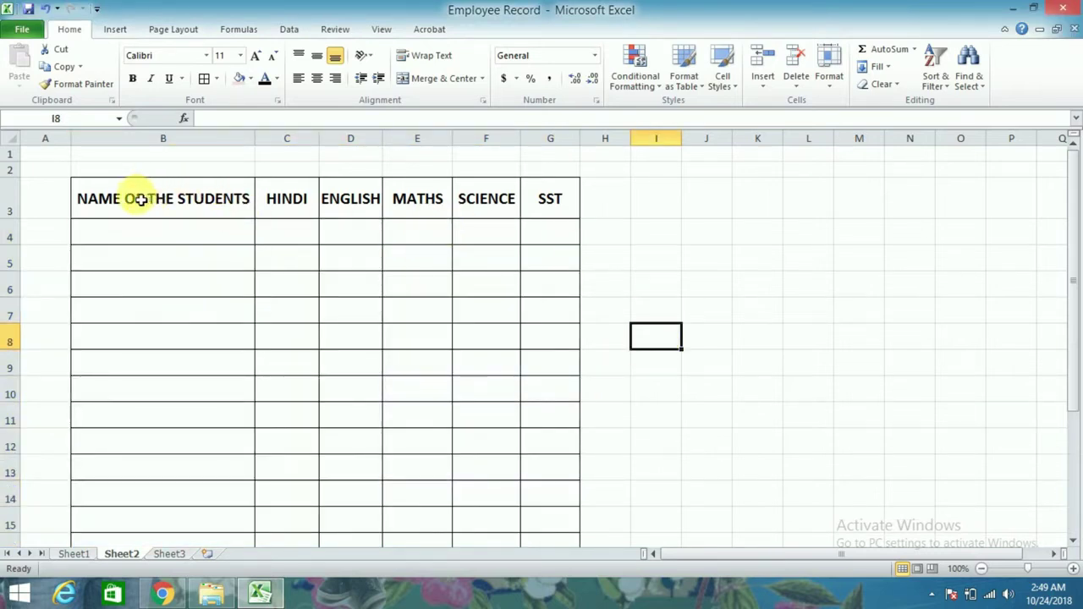
# Fill the header cells B3:G3 with light green.
pyautogui.moveTo(126, 203)
pyautogui.mouseDown()
pyautogui.moveTo(432, 188)
pyautogui.moveTo(533, 203)
pyautogui.mouseUp()
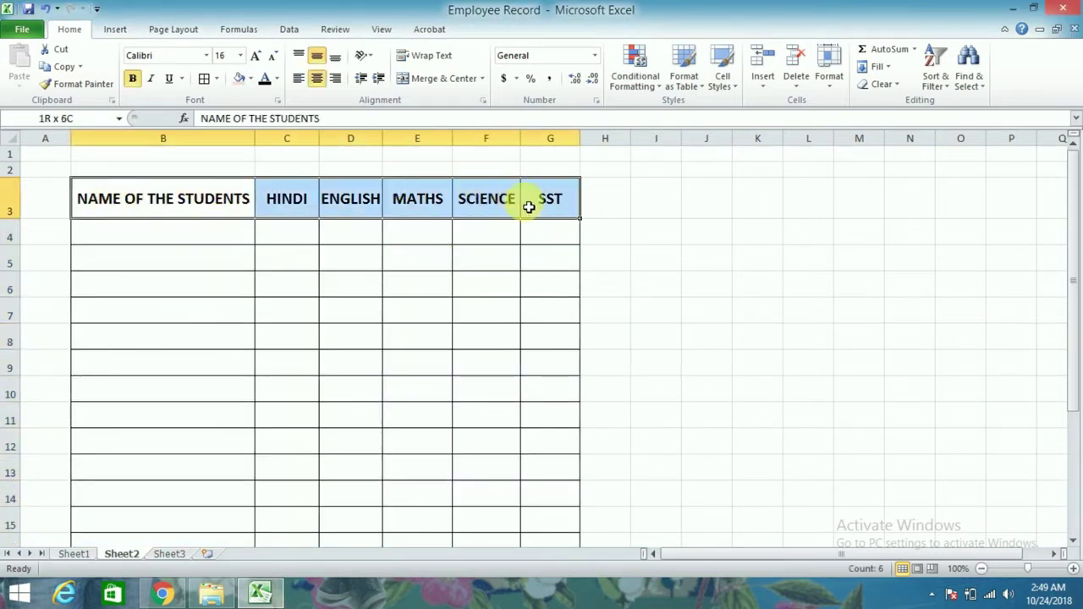
pyautogui.click(251, 79)
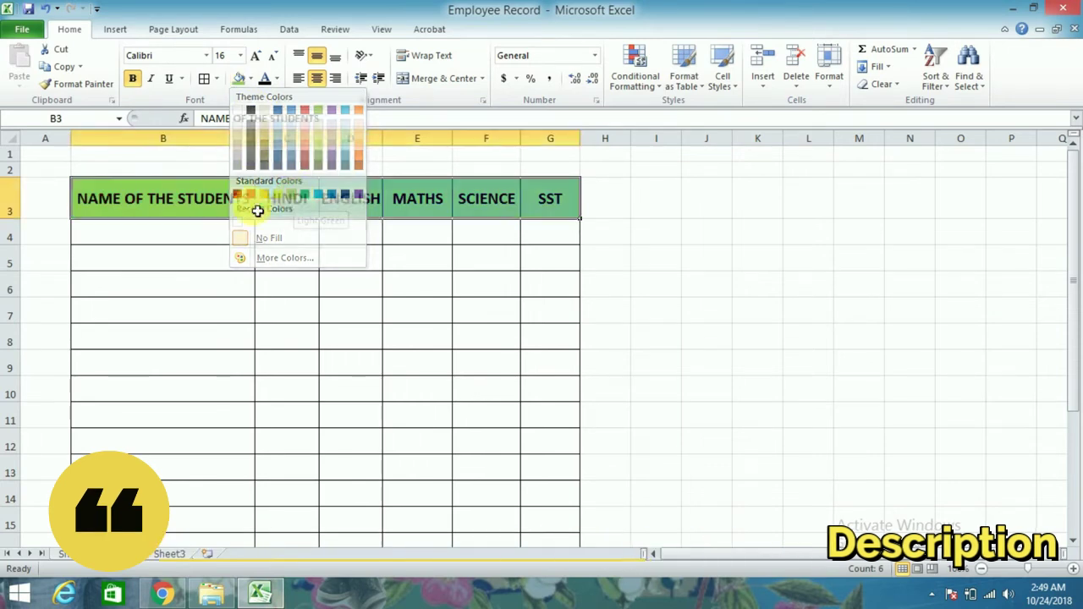
pyautogui.click(294, 196)
pyautogui.click(198, 240)
# Widen the ENGLISH, MATHS and SCIENCE columns and select the table's data cells.
pyautogui.moveTo(382, 138); pyautogui.dragTo(395, 138)
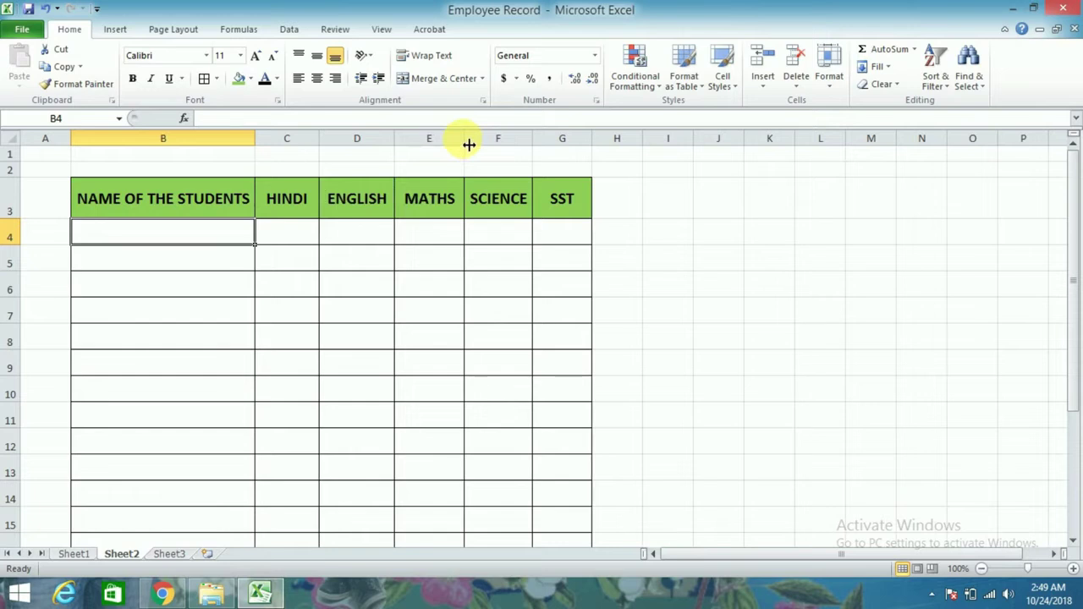
pyautogui.moveTo(464, 138); pyautogui.dragTo(477, 139)
pyautogui.moveTo(545, 139); pyautogui.dragTo(554, 150)
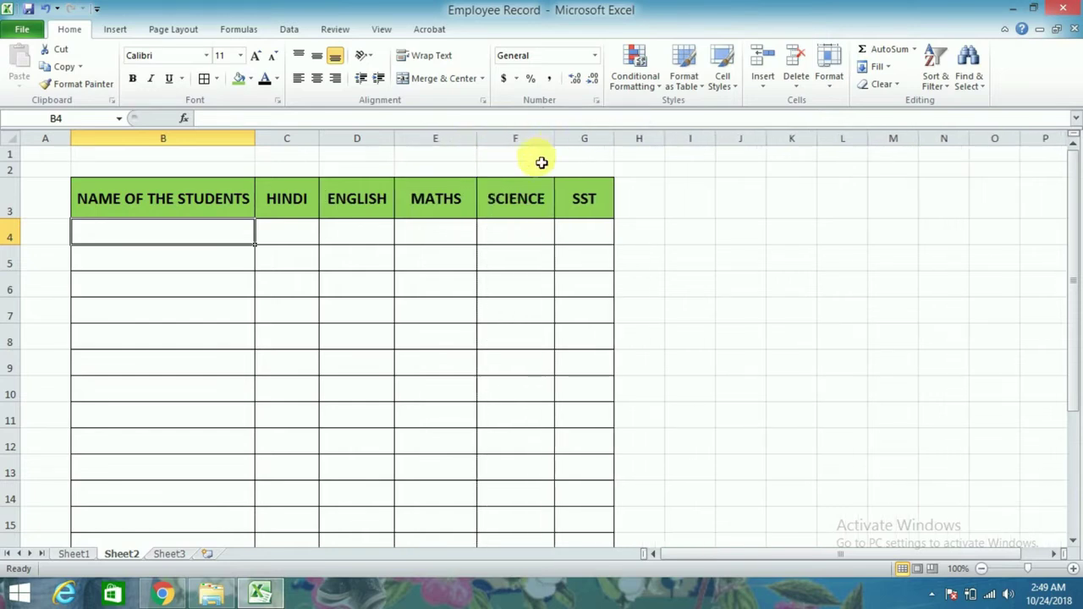
pyautogui.moveTo(106, 234)
pyautogui.mouseDown()
pyautogui.moveTo(479, 308)
pyautogui.moveTo(582, 525)
pyautogui.moveTo(576, 538)
pyautogui.mouseUp()
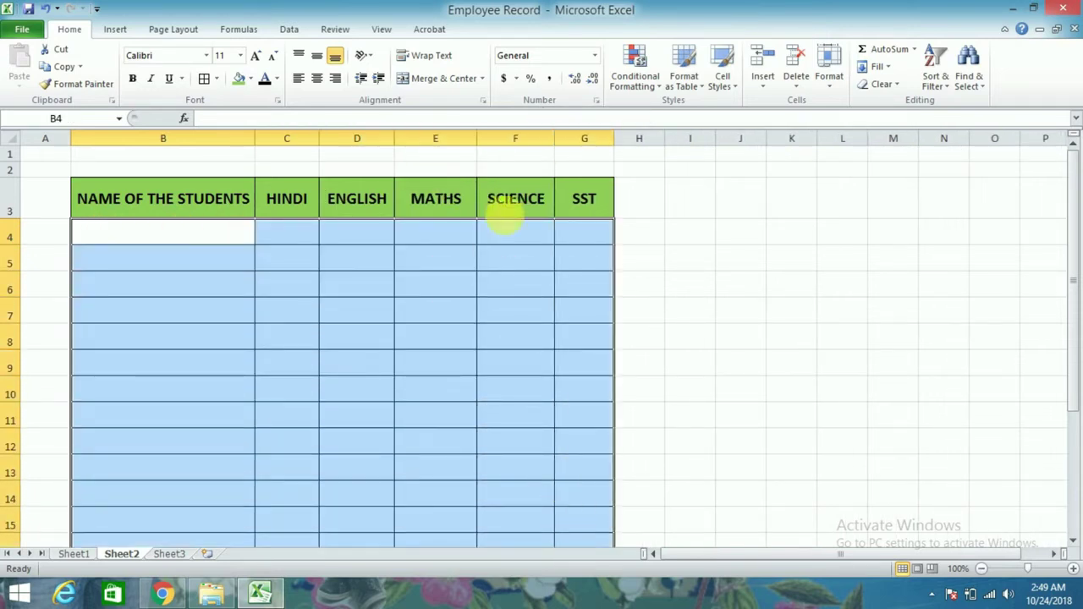
# Center the data cells both ways and give them a pale lavender fill.
pyautogui.click(315, 80)
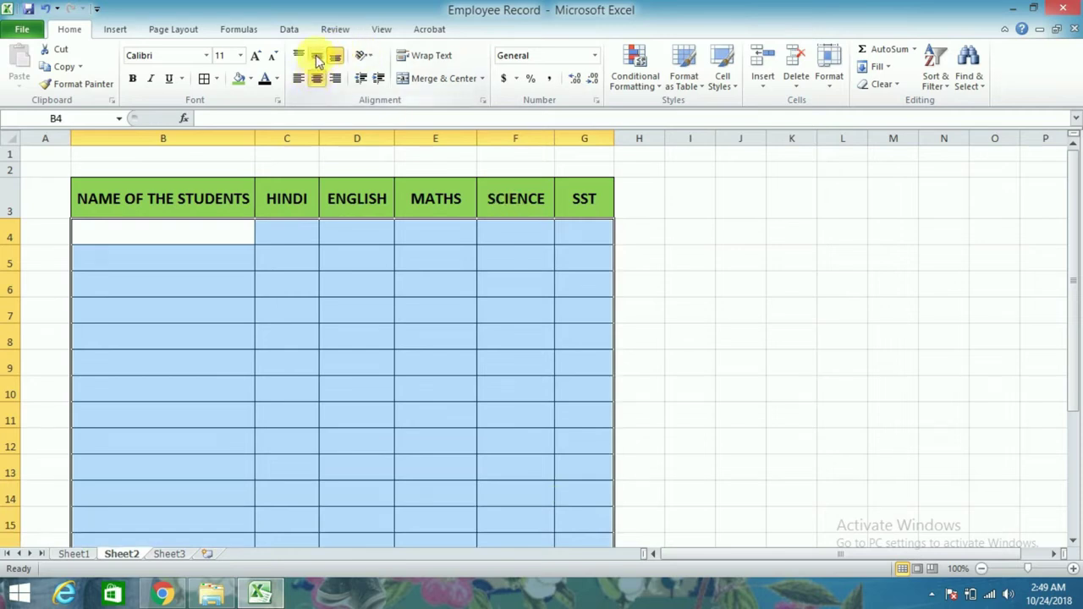
pyautogui.click(317, 57)
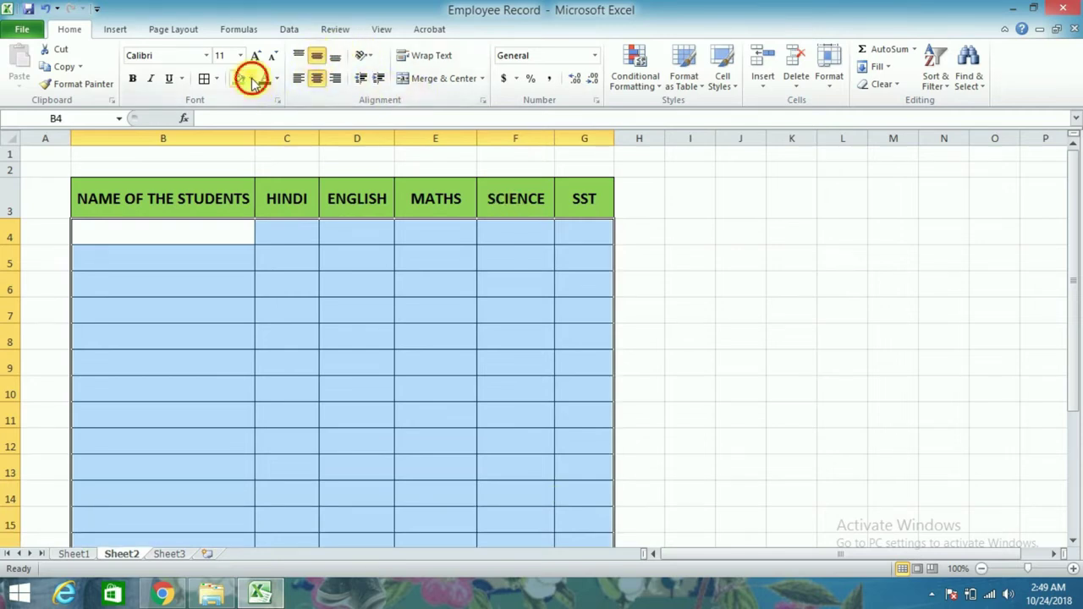
pyautogui.click(251, 78)
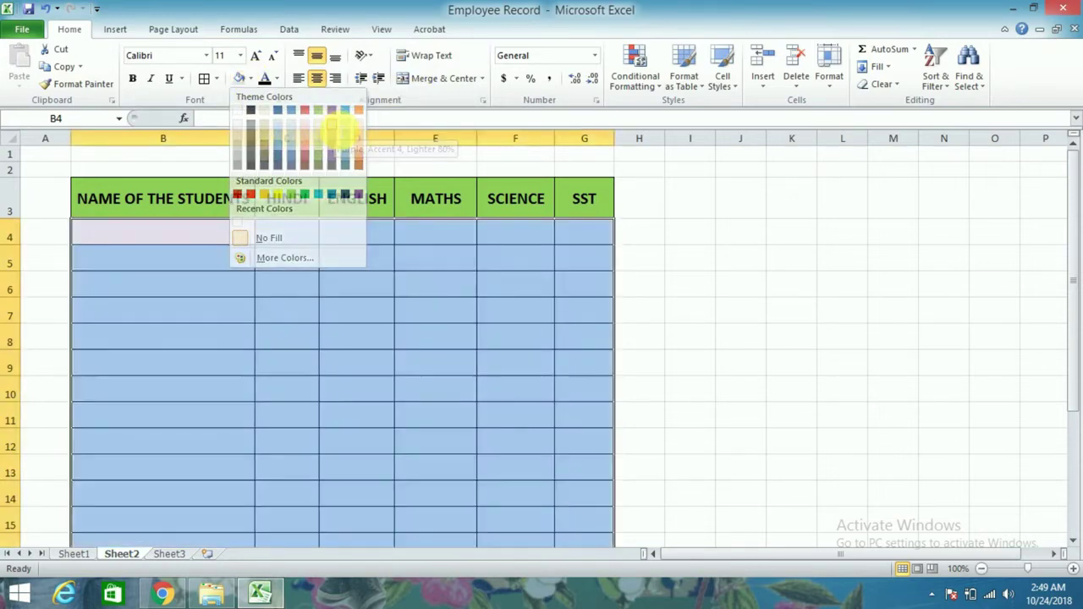
pyautogui.click(291, 137)
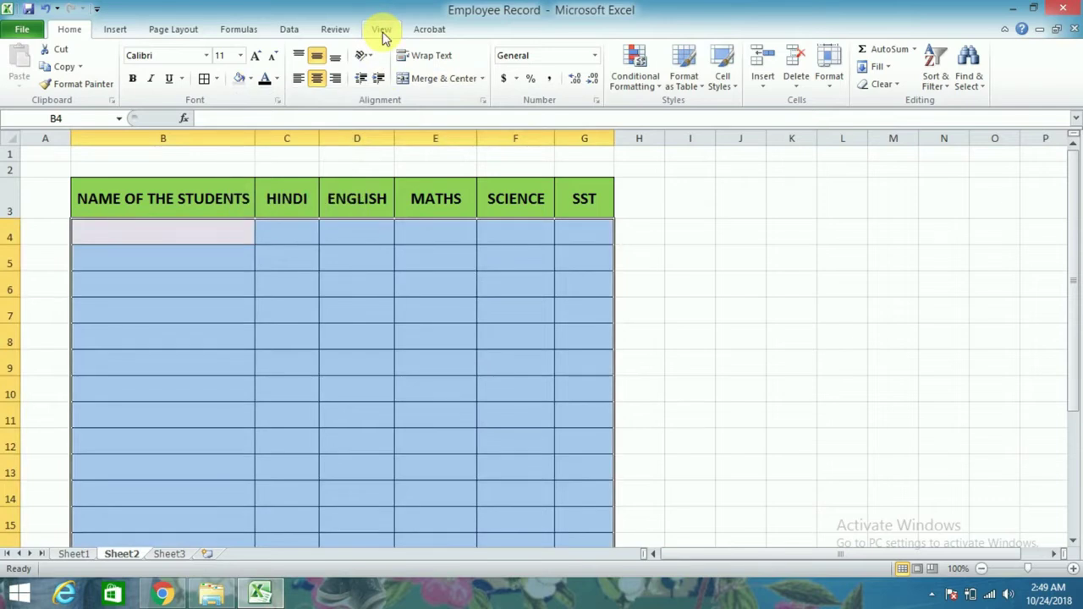
# Turn off the sheet's gridlines from the View tab.
pyautogui.click(382, 31)
pyautogui.click(209, 78)
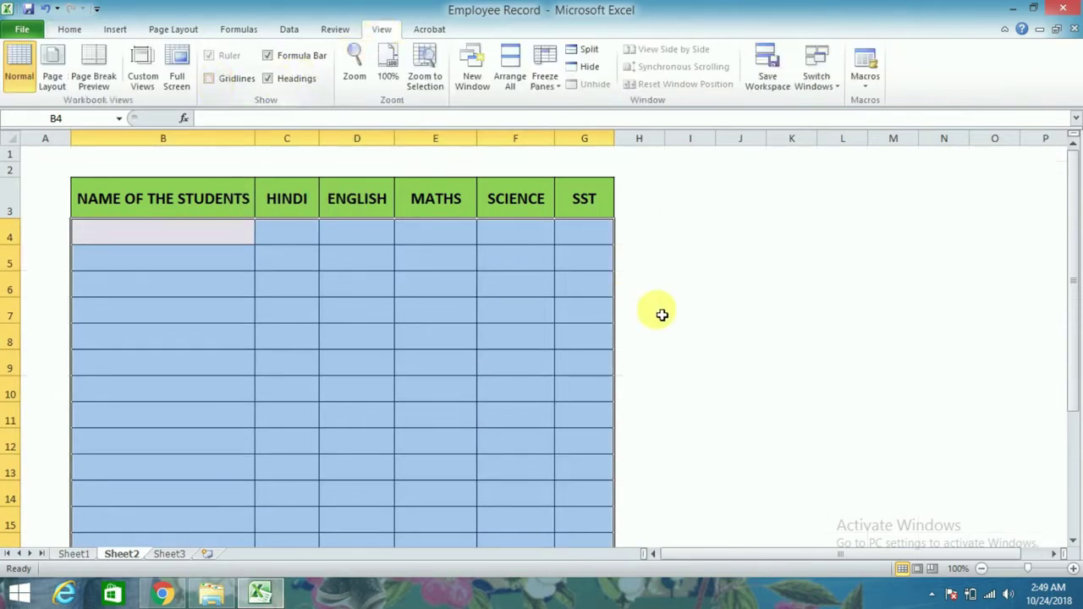
pyautogui.click(677, 313)
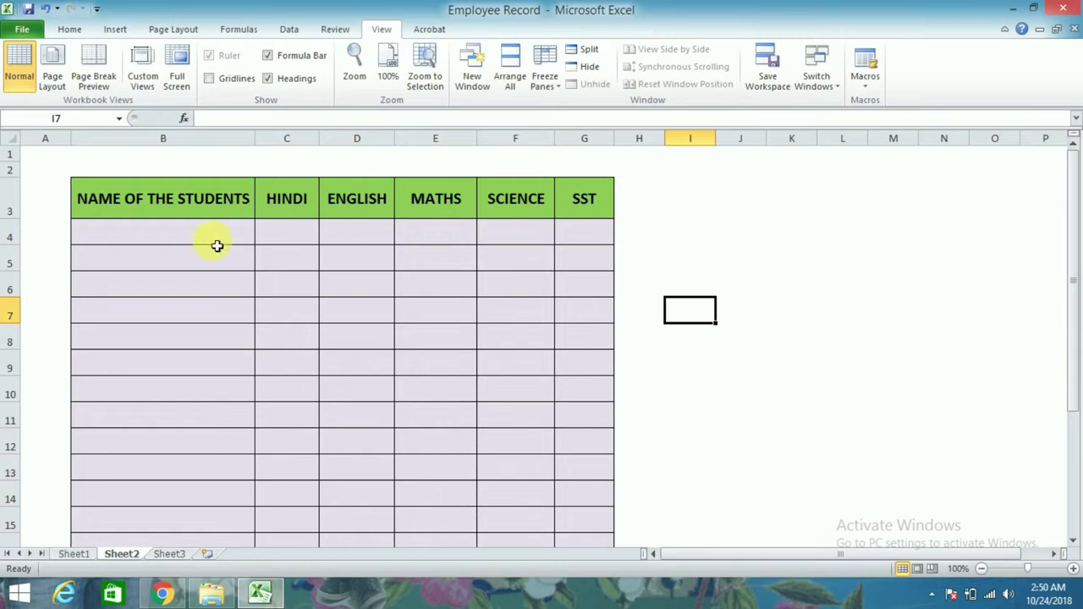
# Look through the ribbon tabs for developer tools, then show the workbook's File Info page.
pyautogui.click(144, 233)
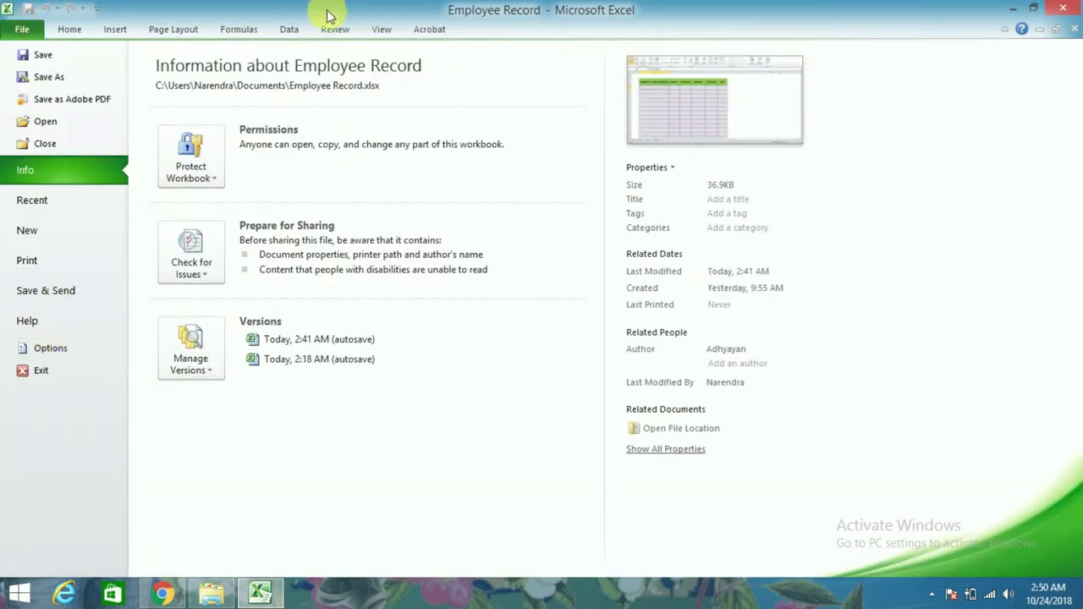
pyautogui.click(85, 34)
pyautogui.click(116, 30)
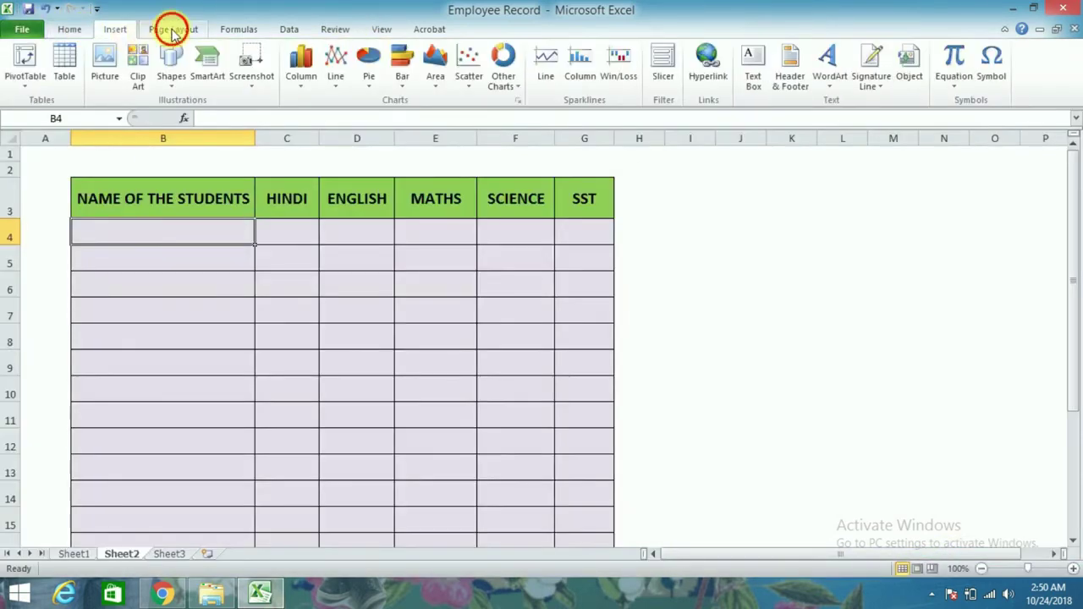
pyautogui.click(174, 31)
pyautogui.click(240, 29)
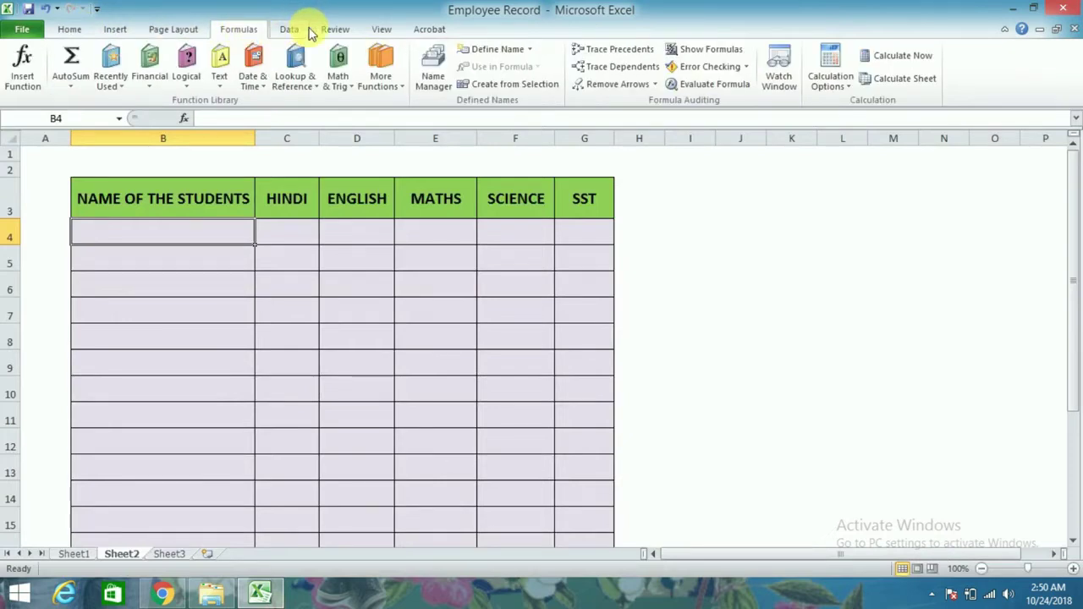
pyautogui.click(288, 29)
pyautogui.click(330, 31)
pyautogui.click(381, 30)
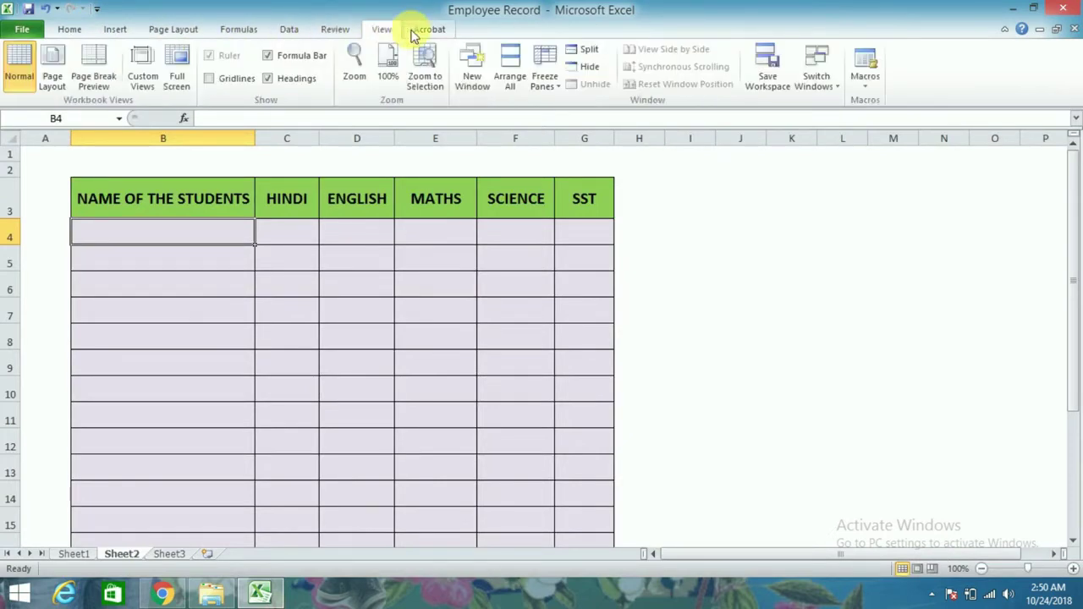
pyautogui.click(427, 31)
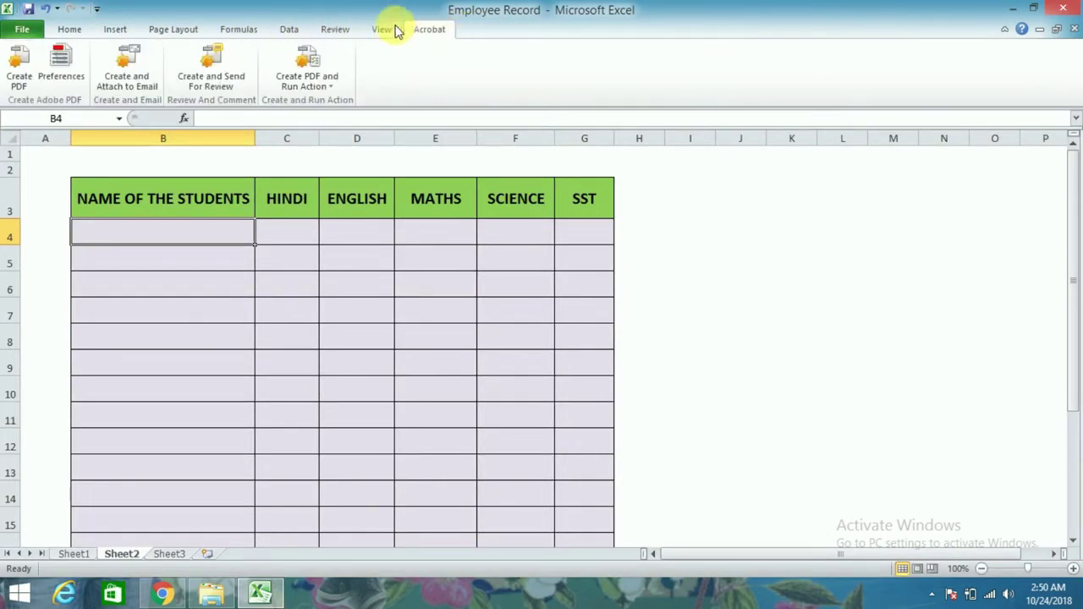
pyautogui.click(383, 32)
pyautogui.click(428, 29)
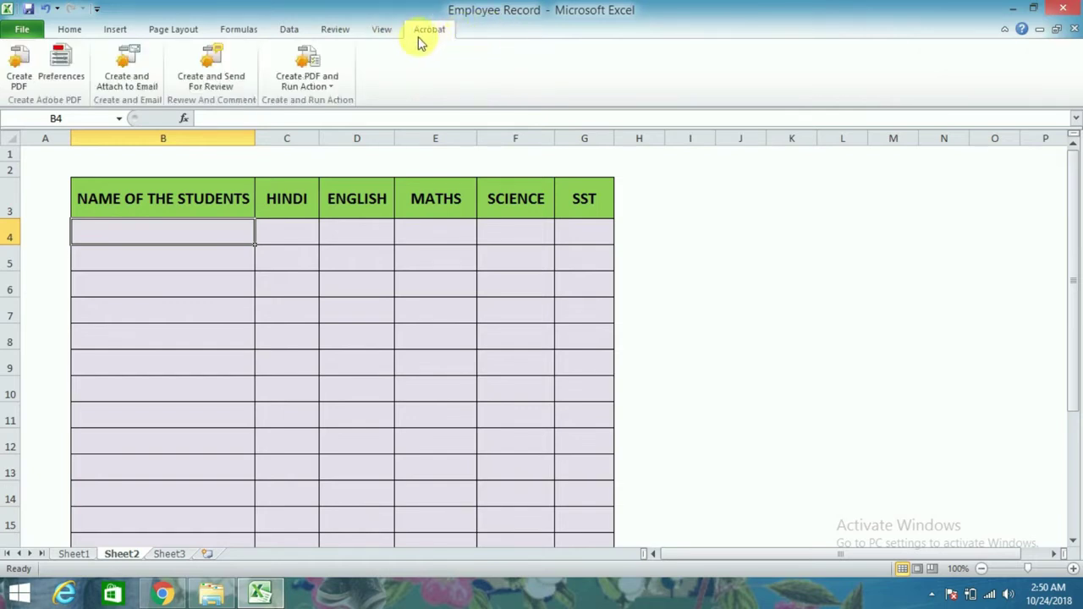
pyautogui.click(7, 31)
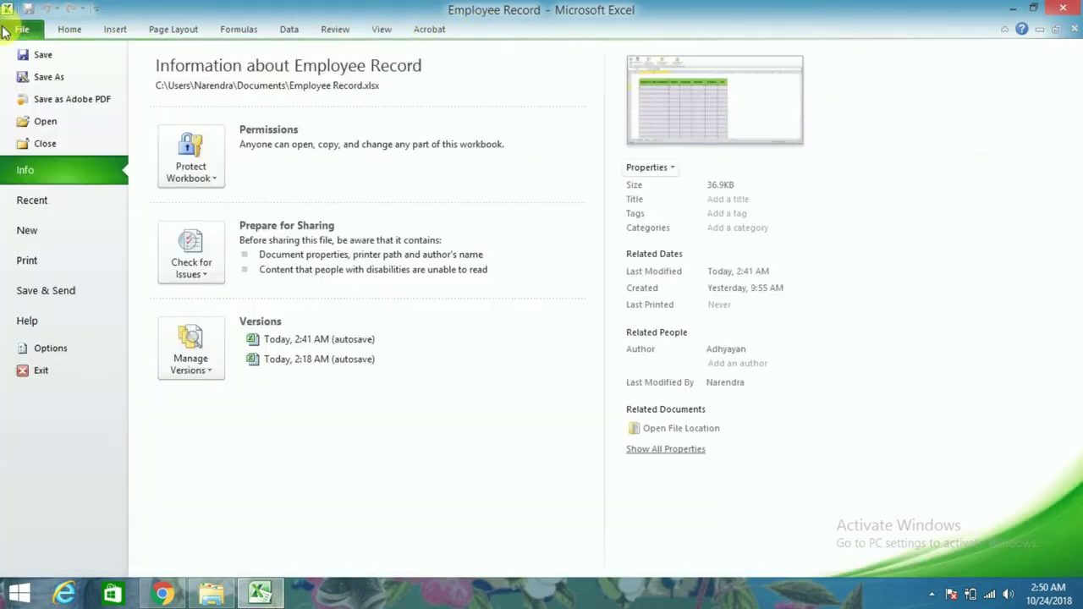
# In Excel Options > Customize Ribbon, add a new tab positioned after View.
pyautogui.click(40, 349)
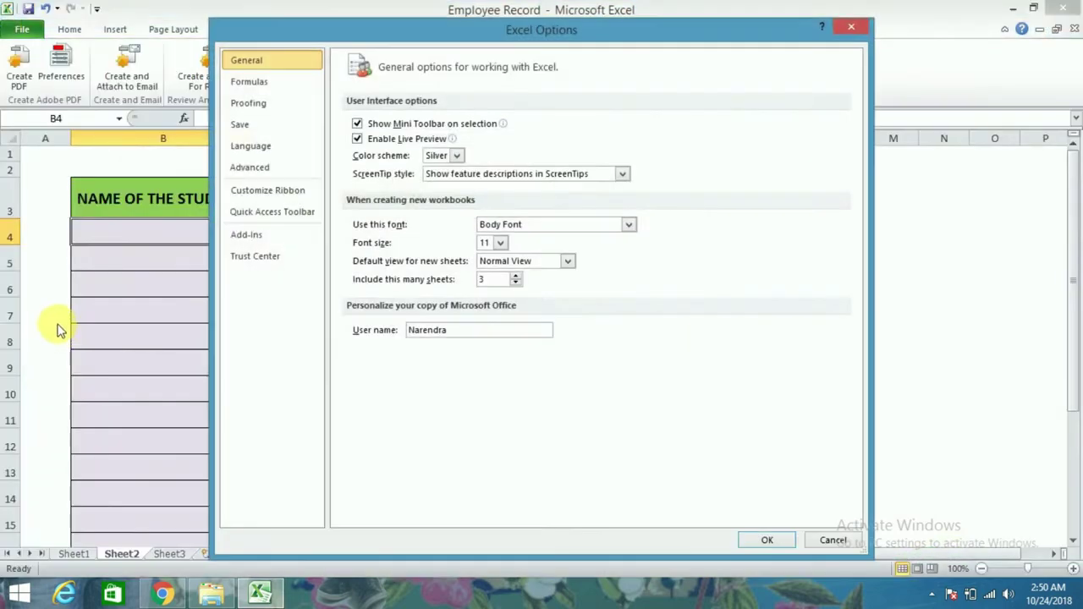
pyautogui.click(260, 191)
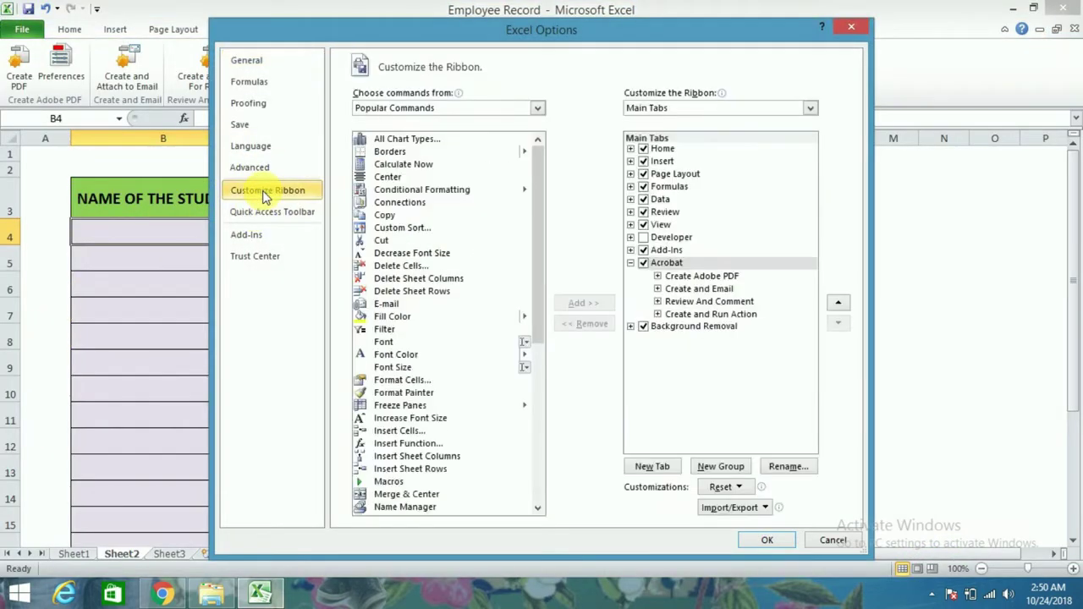
pyautogui.click(674, 227)
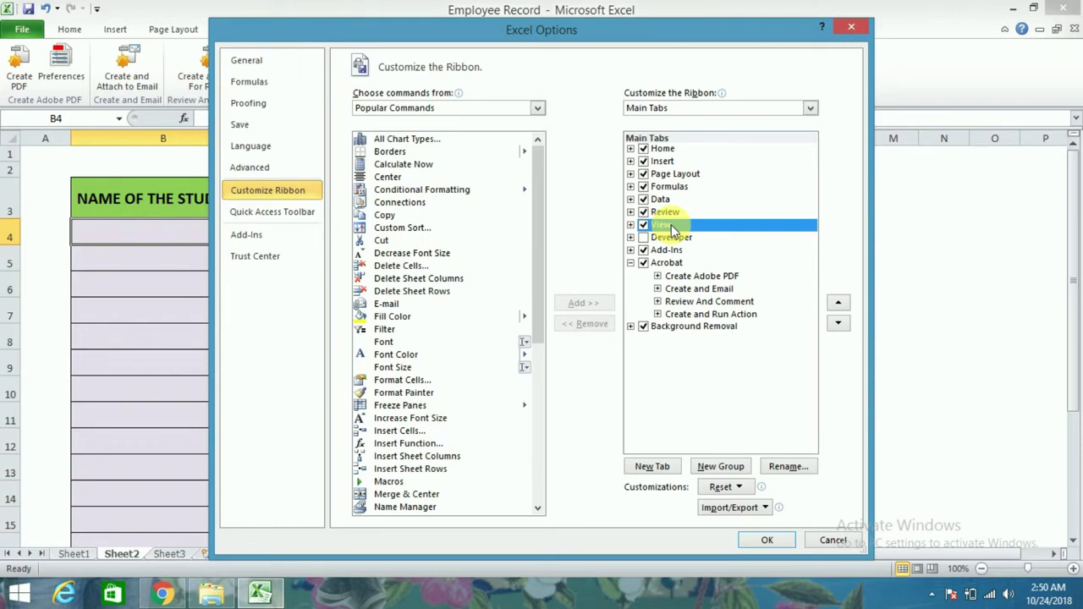
pyautogui.click(648, 468)
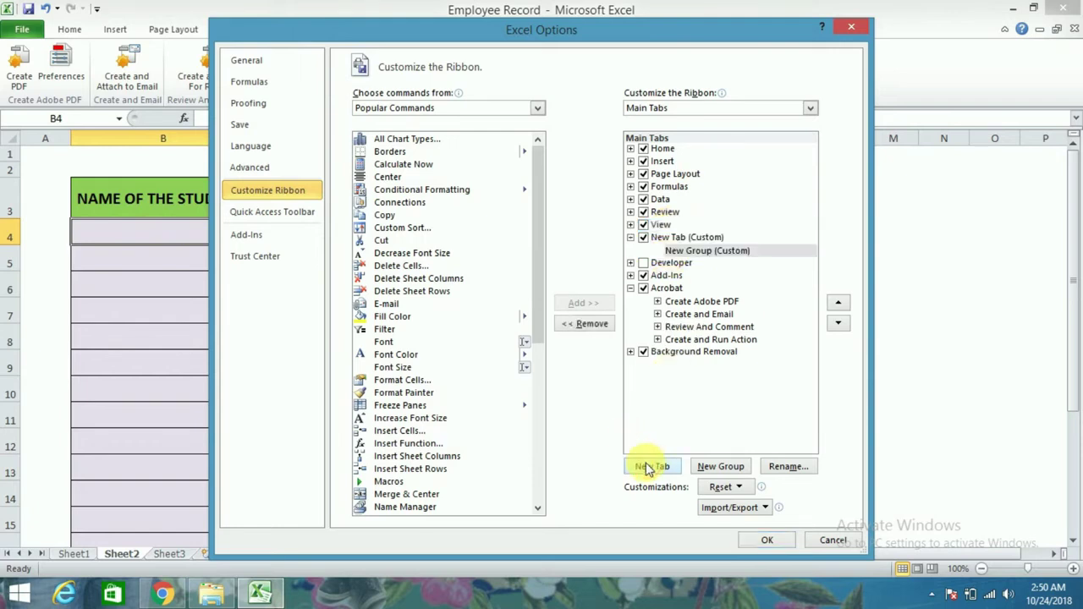
# Rename the new custom tab to 'Data Entry'.
pyautogui.rightClick(672, 239)
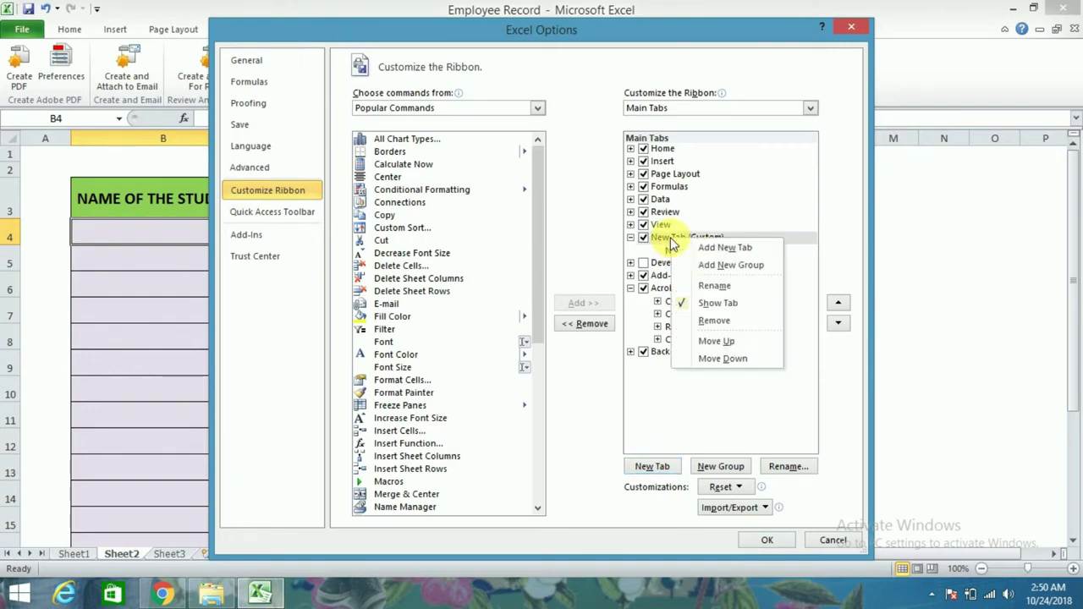
pyautogui.click(711, 286)
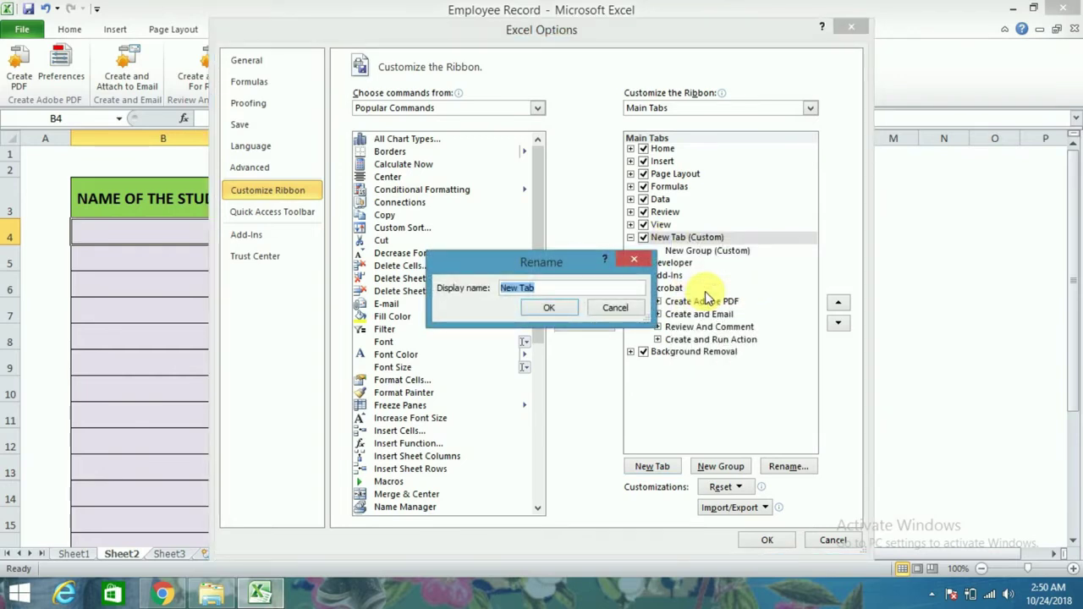
pyautogui.write('Data Entry')
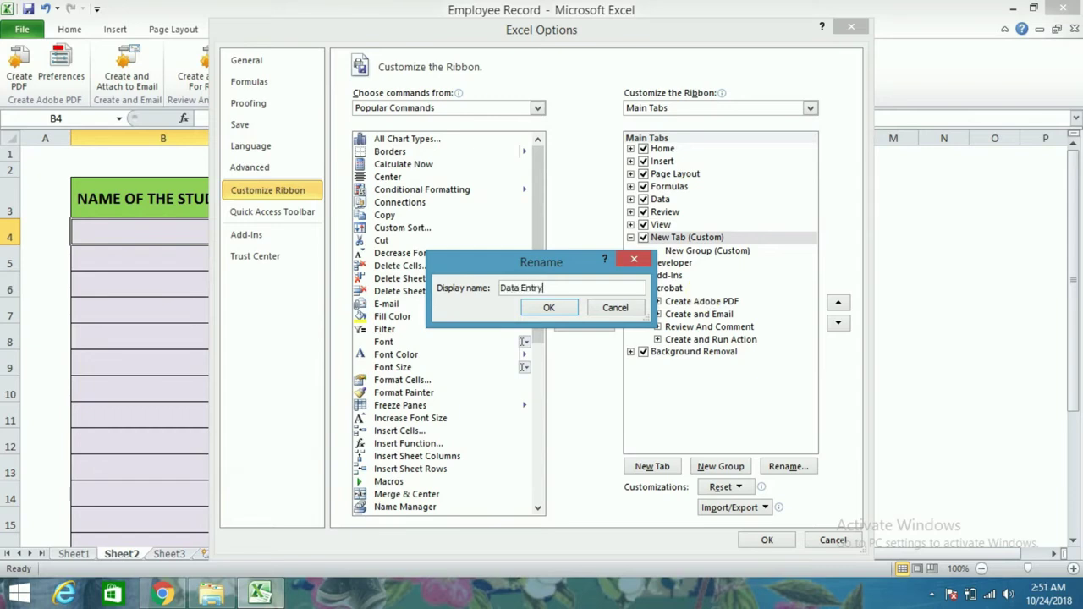
pyautogui.click(542, 310)
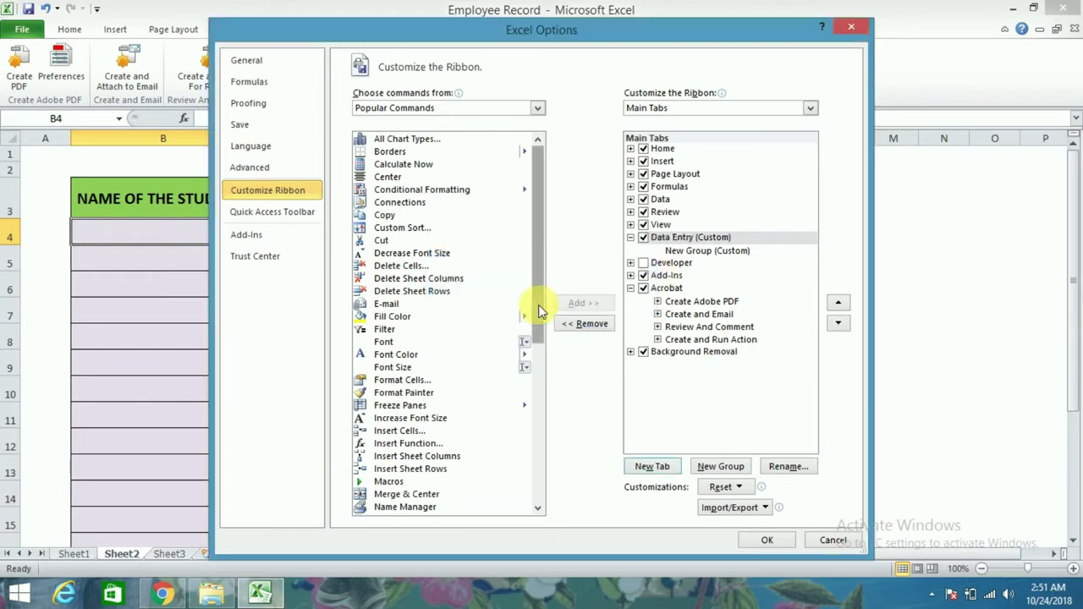
# Rename the tab's new group to 'Form'.
pyautogui.click(692, 251)
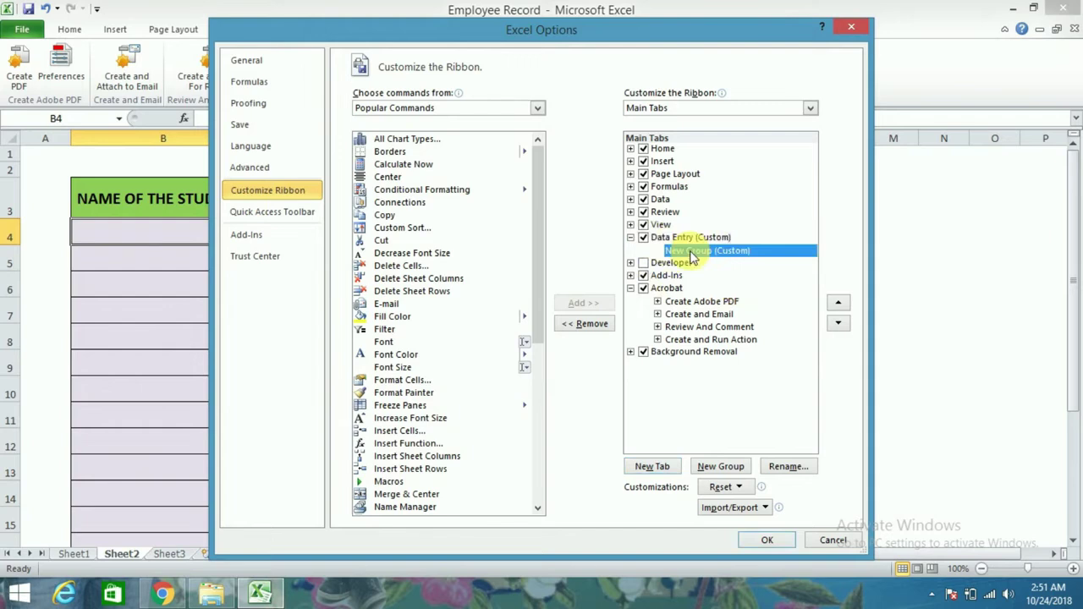
pyautogui.rightClick(690, 252)
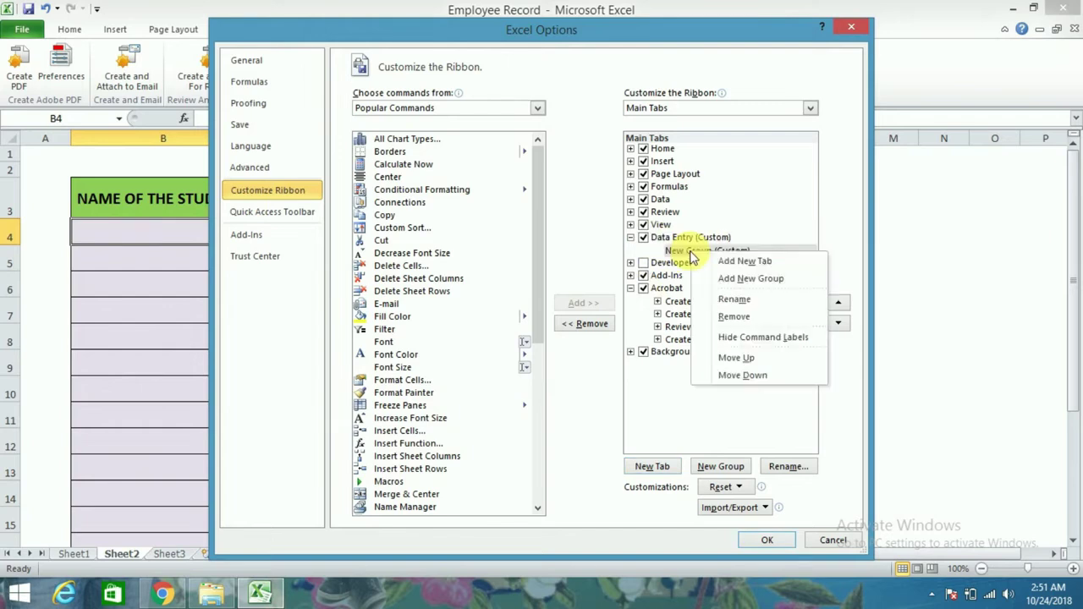
pyautogui.click(733, 300)
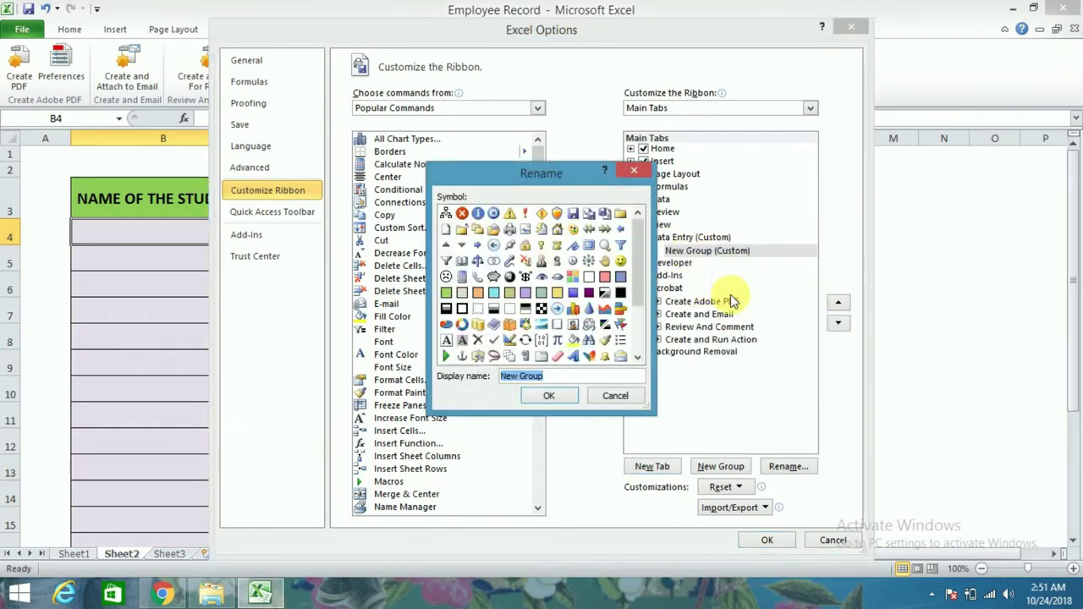
pyautogui.write('for')
pyautogui.press('BackSpace')
pyautogui.press('BackSpace')
pyautogui.press('BackSpace')
pyautogui.write('Form')
pyautogui.click(549, 395)
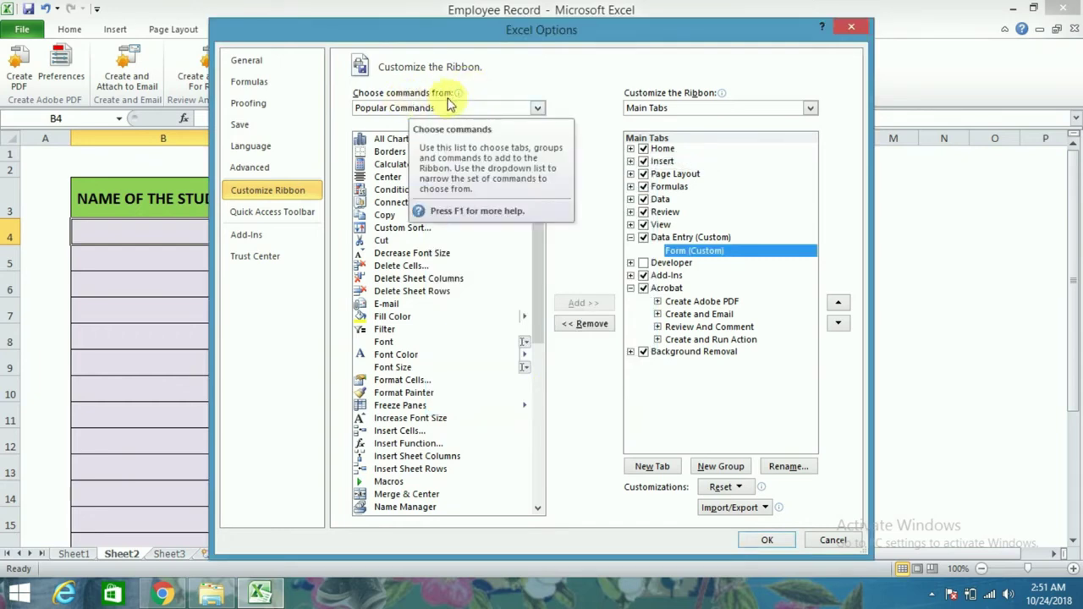
# Add the Form... command from 'Commands Not in the Ribbon' to the custom Form group.
pyautogui.click(535, 108)
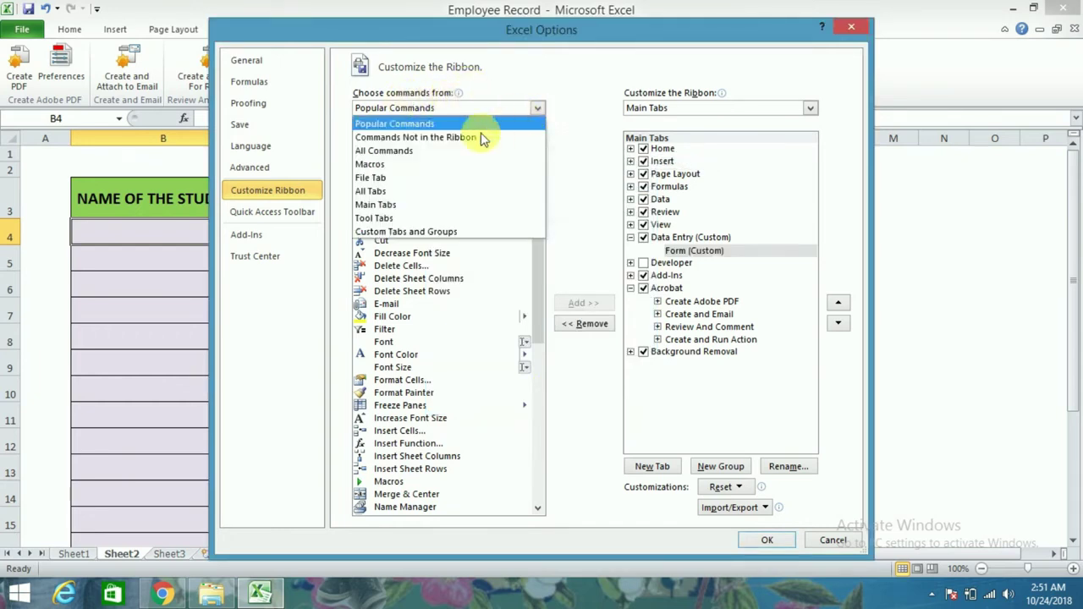
pyautogui.click(419, 142)
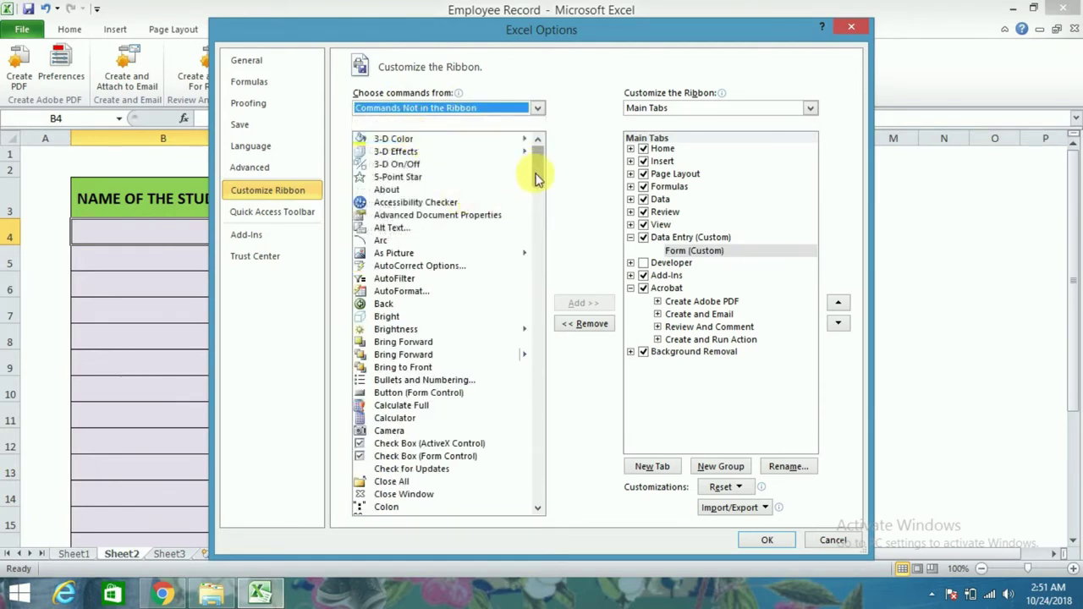
pyautogui.scroll(-4, 535, 195)
pyautogui.scroll(-8, 533, 212)
pyautogui.scroll(-7, 528, 258)
pyautogui.scroll(-3, 528, 264)
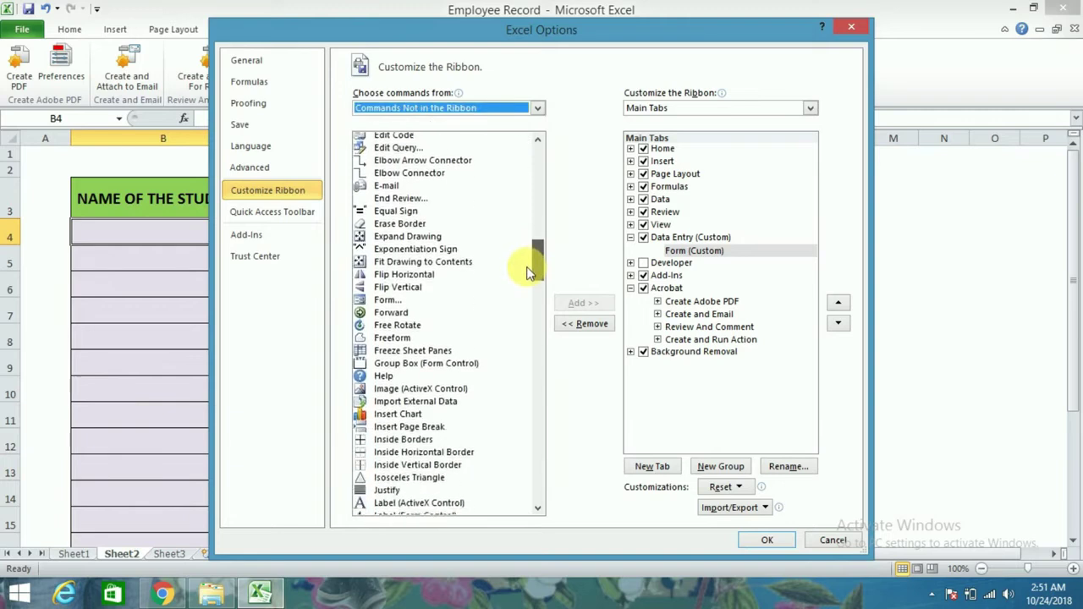
pyautogui.click(394, 299)
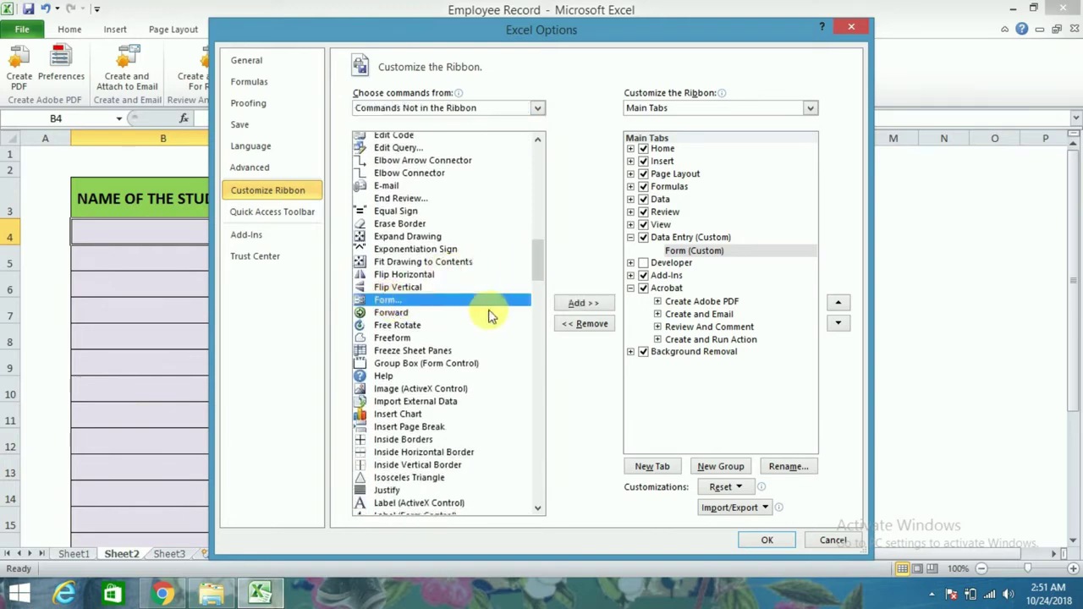
pyautogui.click(575, 304)
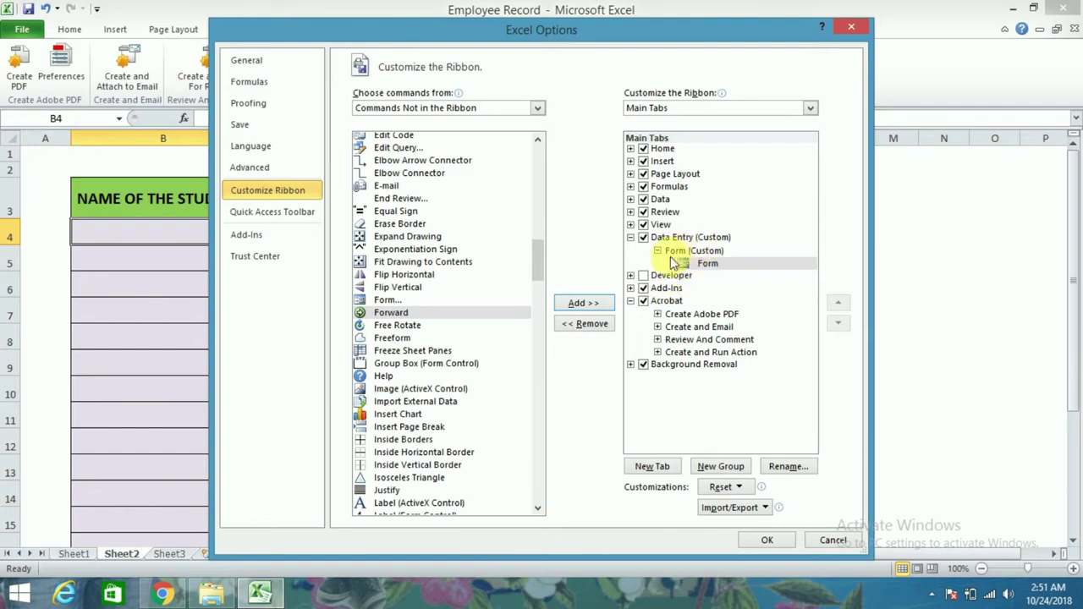
# Confirm the ribbon changes, switch to Data Entry, and select the NAME OF THE STUDENTS header.
pyautogui.click(768, 540)
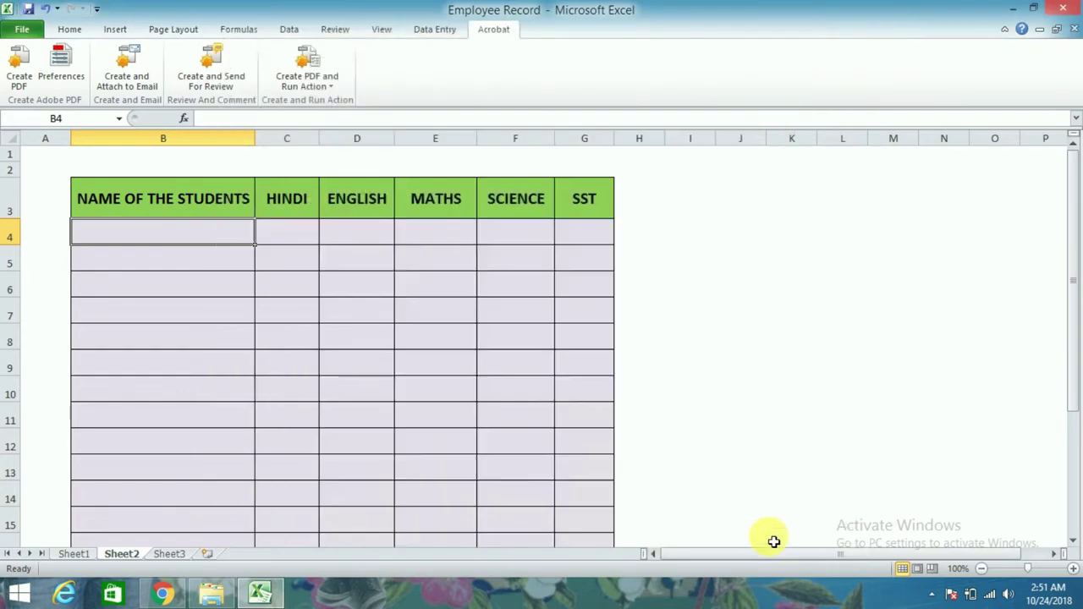
pyautogui.click(432, 31)
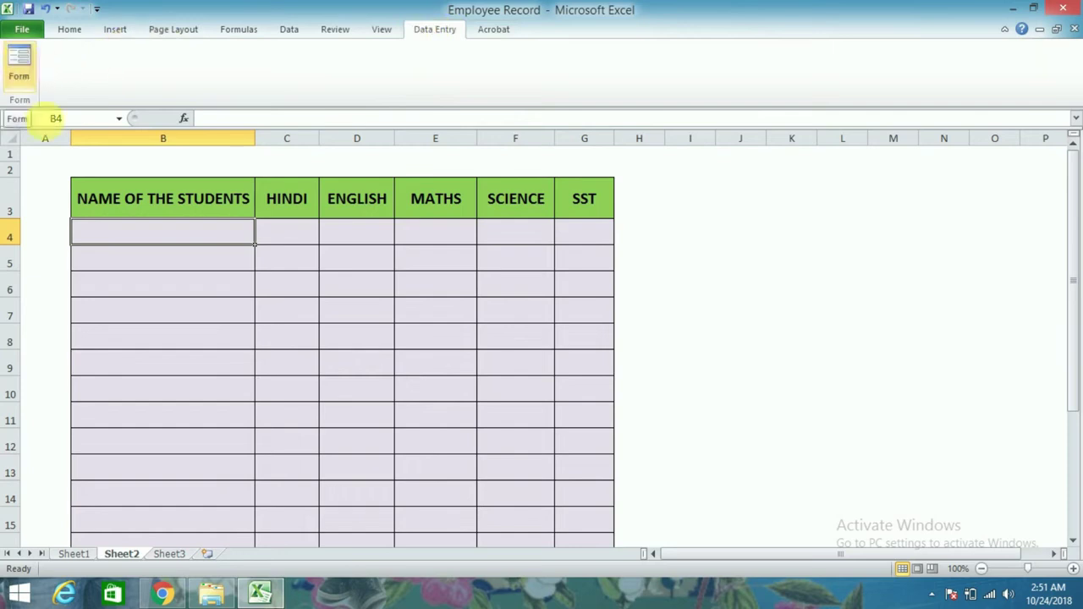
pyautogui.click(131, 203)
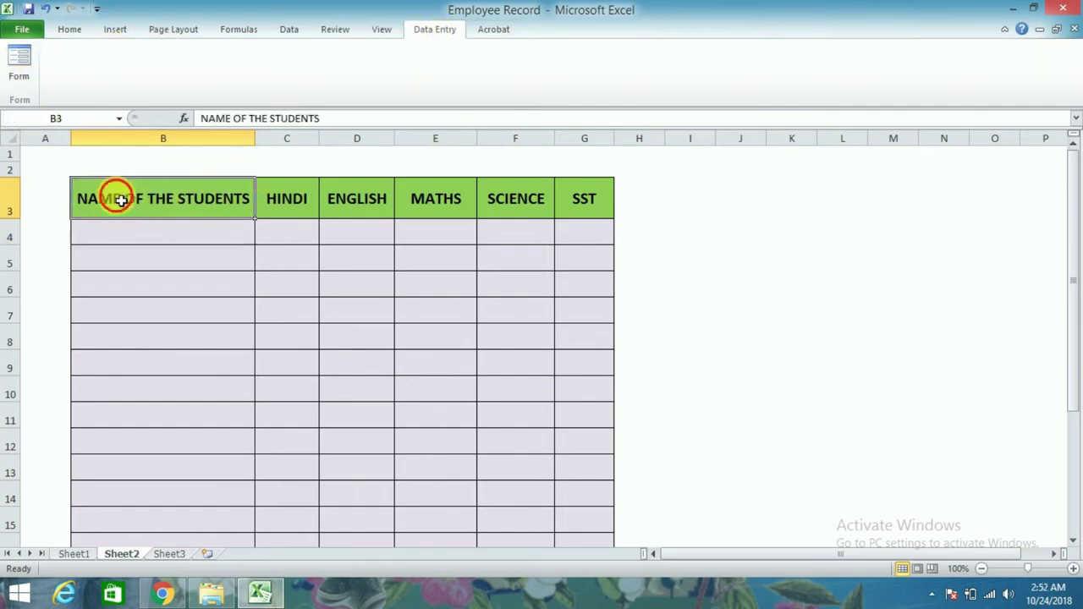
# Open the data form for header row B3:G3, accepting it as column labels.
pyautogui.moveTo(121, 201); pyautogui.dragTo(572, 212)
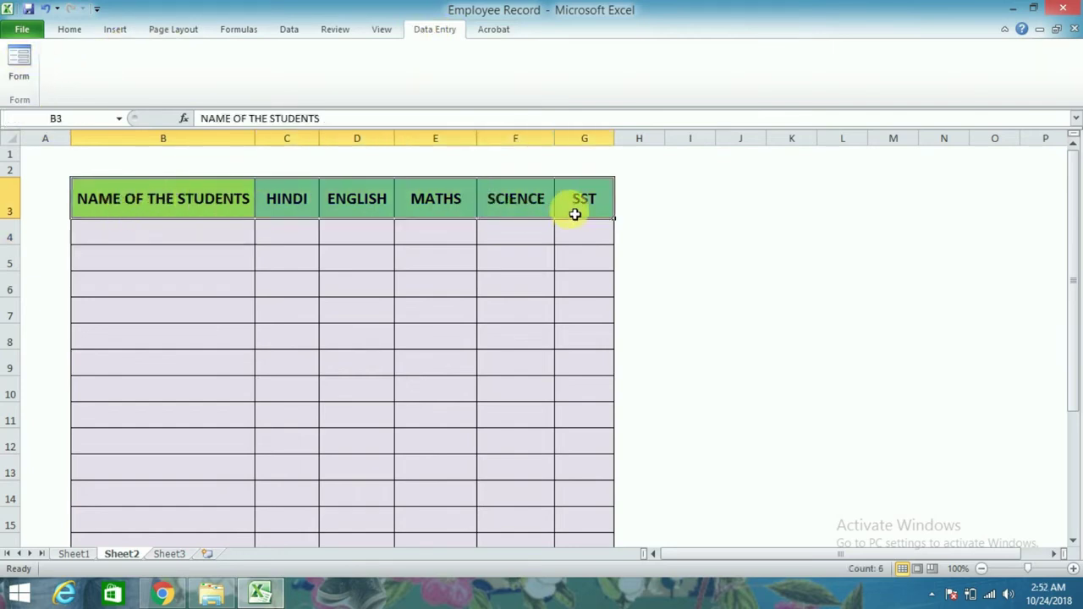
pyautogui.click(27, 77)
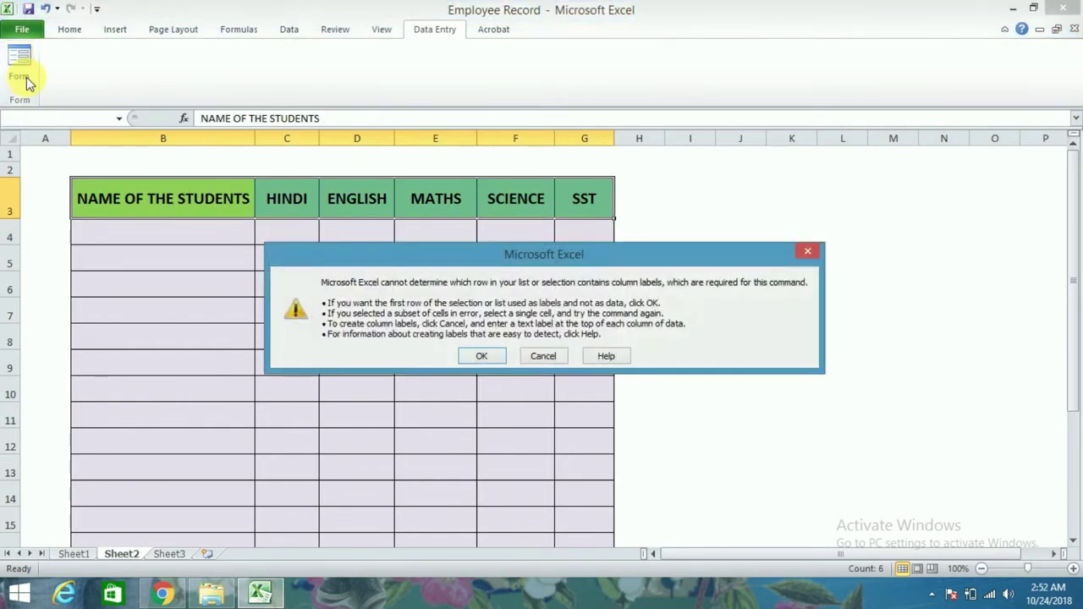
pyautogui.click(479, 358)
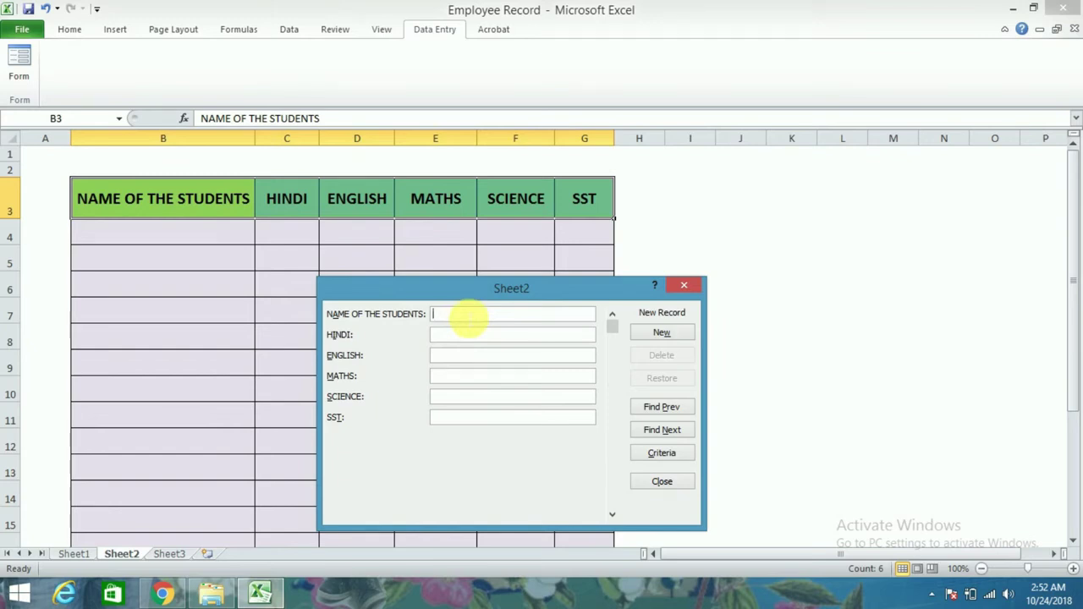
# Enter the first student's name and marks 78, 87, 66, 55 and 44.
pyautogui.write('MAHESH')
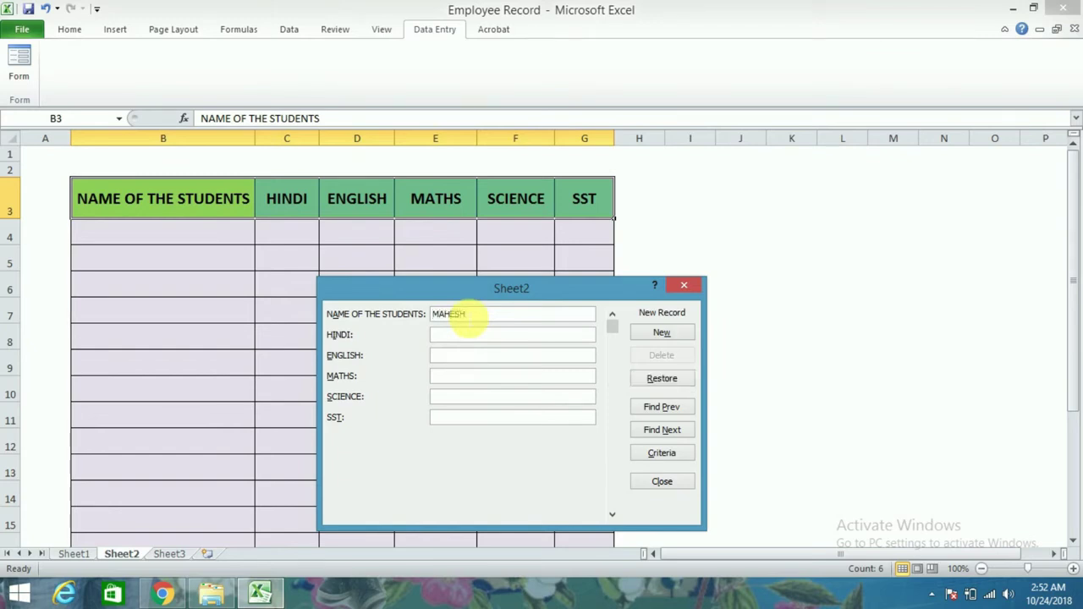
pyautogui.write('78')
pyautogui.write('87')
pyautogui.press('Tab')
pyautogui.write('66')
pyautogui.press('Tab')
pyautogui.write('55')
pyautogui.write('44')
pyautogui.press('Tab')
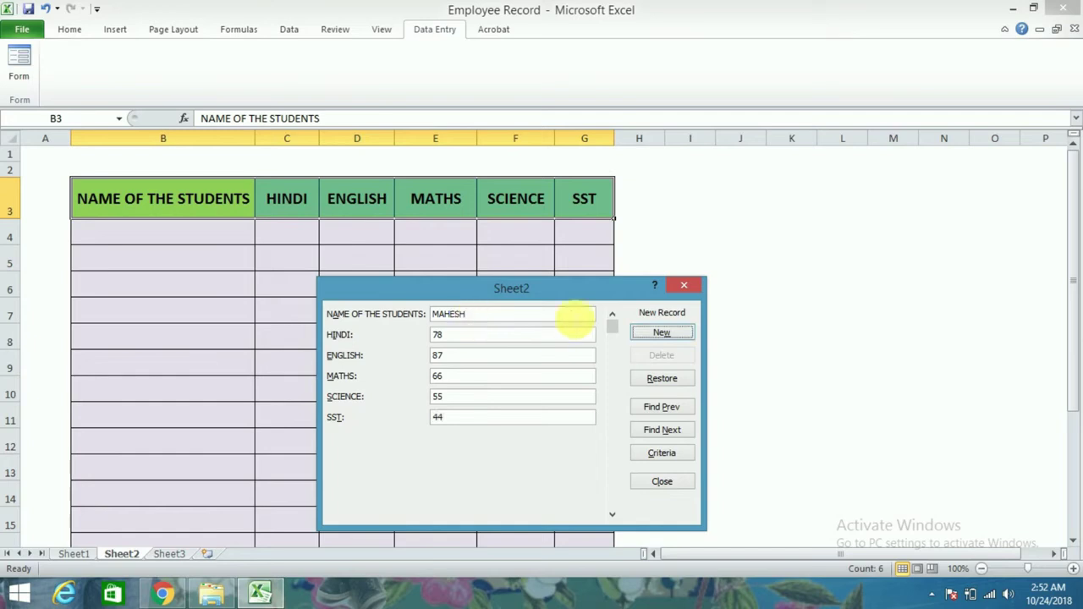
# Commit the first record, then enter the second student's name, Hindi 56 and English 76.
pyautogui.click(651, 333)
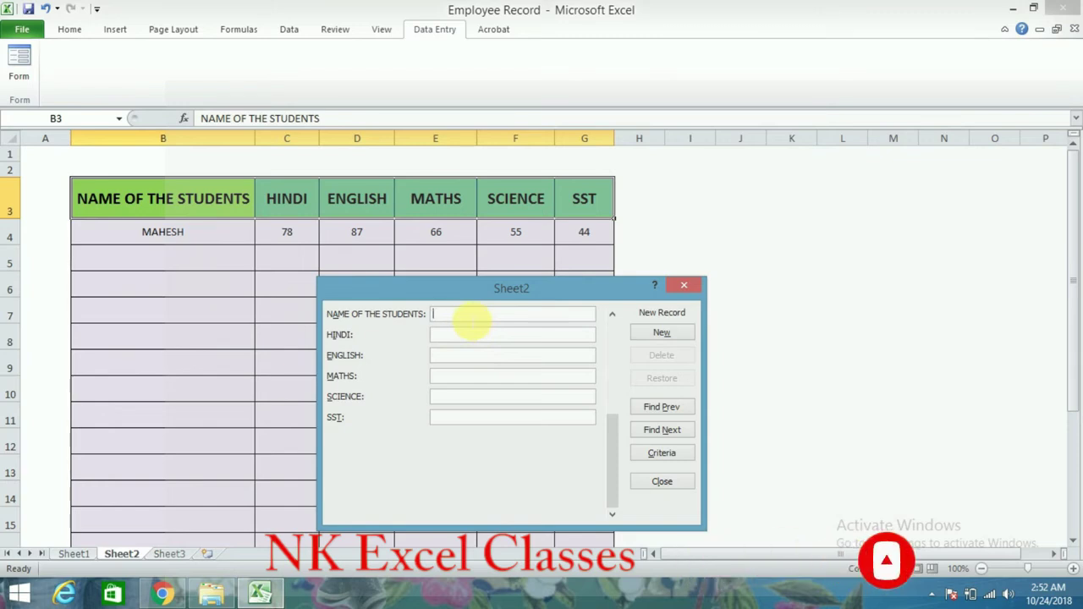
pyautogui.write('SUNIL')
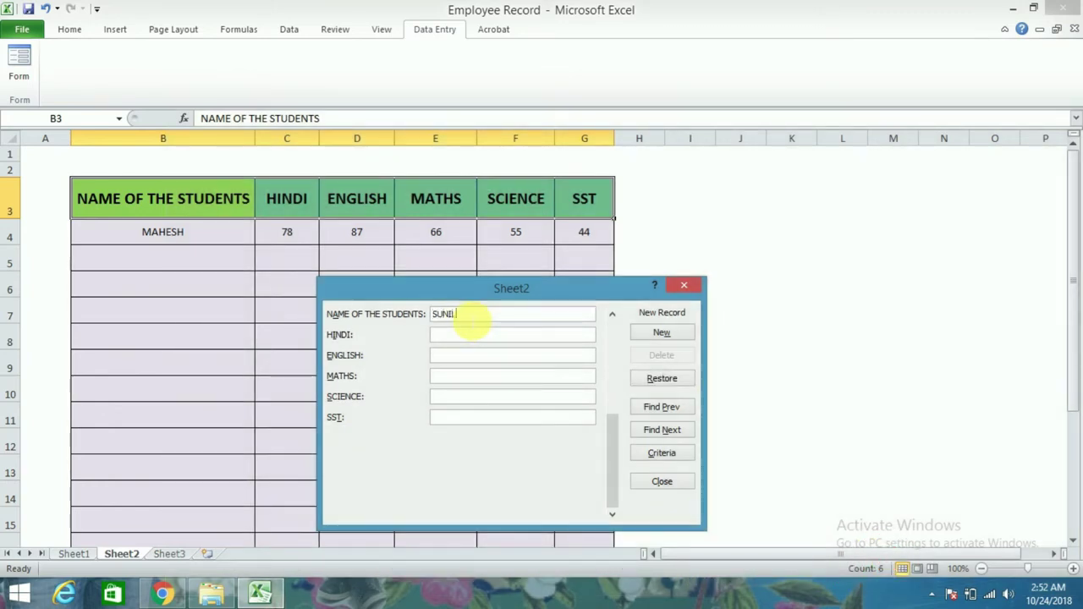
pyautogui.press('Tab')
pyautogui.write('56')
pyautogui.press('Tab')
pyautogui.write('76')
pyautogui.press('Tab')
# Enter Maths 76, Science 77 and SST 66, then commit the second record with New.
pyautogui.write('76')
pyautogui.press('Tab')
pyautogui.write('77')
pyautogui.press('Tab')
pyautogui.write('66')
pyautogui.press('Tab')
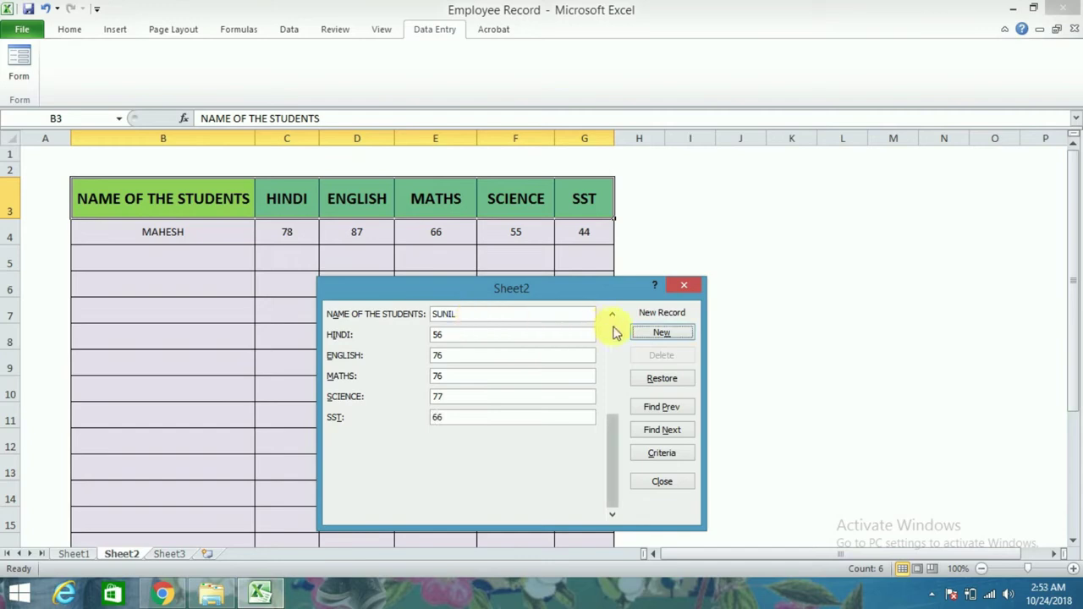
pyautogui.click(636, 333)
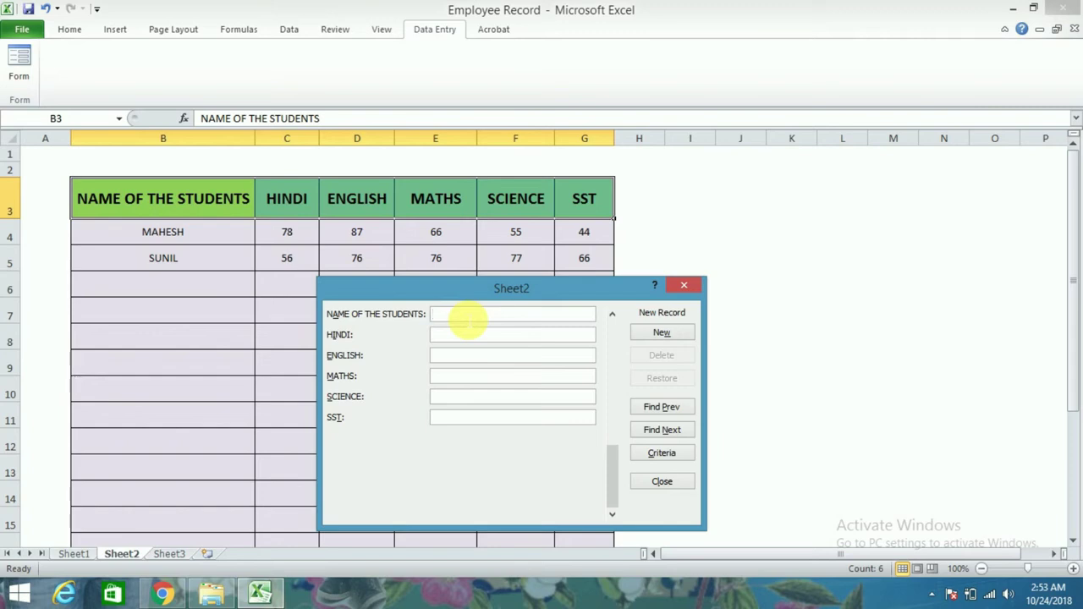
# Enter the third student's name with Hindi 88, English 77 and Maths 88.
pyautogui.write('JA')
pyautogui.press('BackSpace')
pyautogui.press('BackSpace')
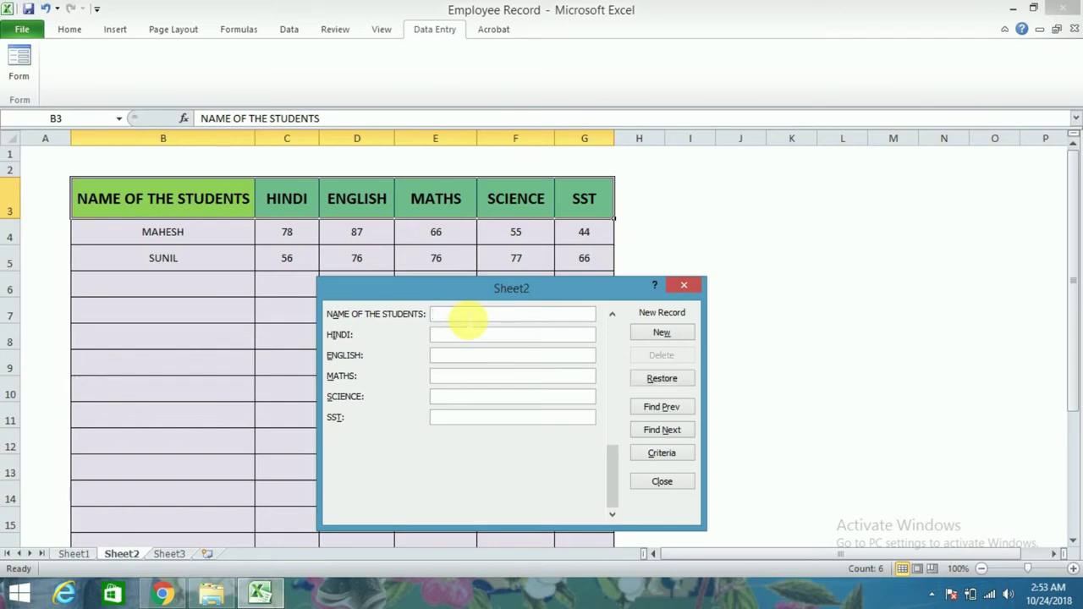
pyautogui.write('KAVITA')
pyautogui.press('Tab')
pyautogui.write('88')
pyautogui.press('Tab')
pyautogui.write('77')
pyautogui.press('Tab')
pyautogui.write('88')
# Enter Science 78 and SST 66, commit the record, and close the data form.
pyautogui.press('Tab')
pyautogui.write('78')
pyautogui.press('Tab')
pyautogui.write('66')
pyautogui.press('Tab')
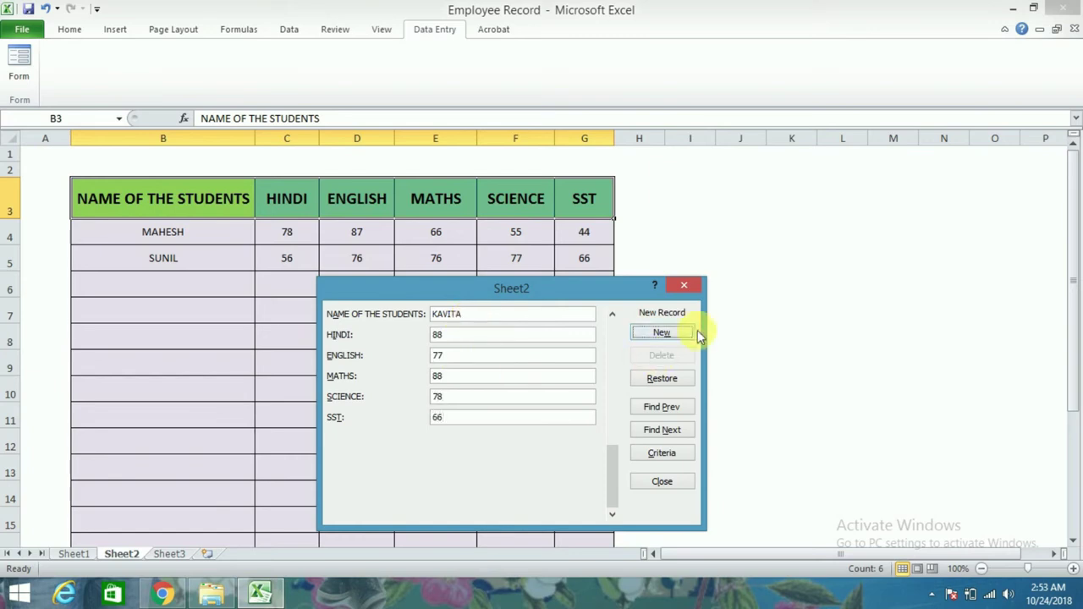
pyautogui.click(672, 332)
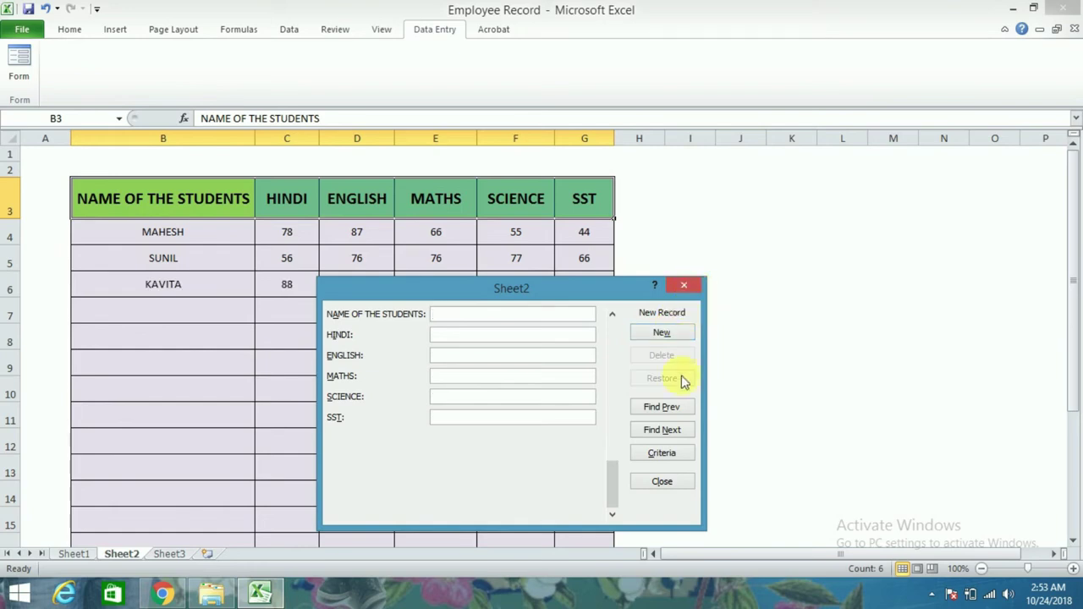
pyautogui.click(661, 482)
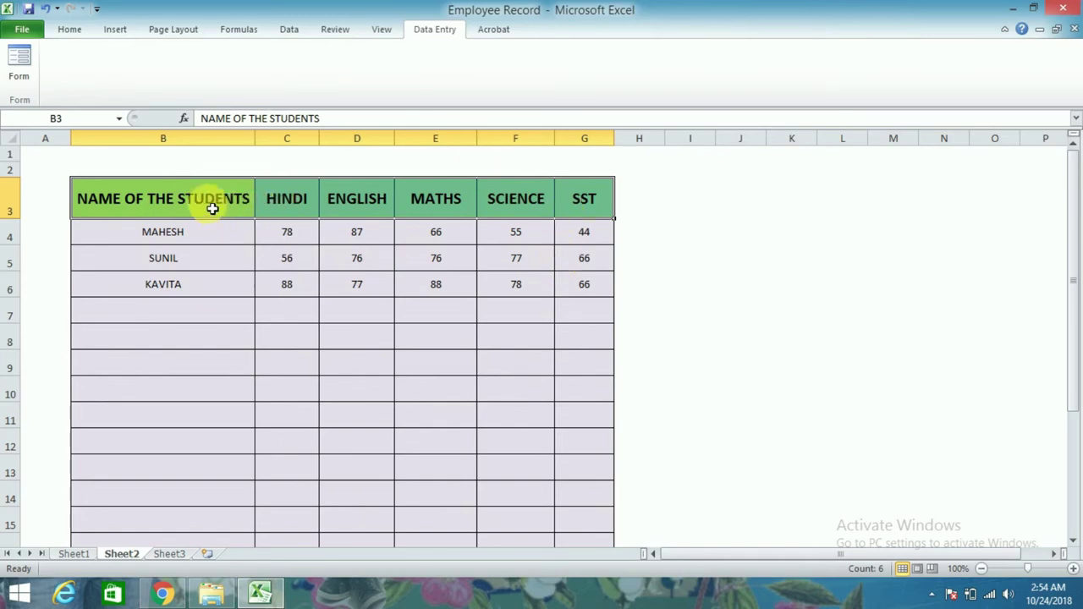
# Save Employee Record as an Excel Workbook on the Desktop, then exit Excel.
pyautogui.click(24, 30)
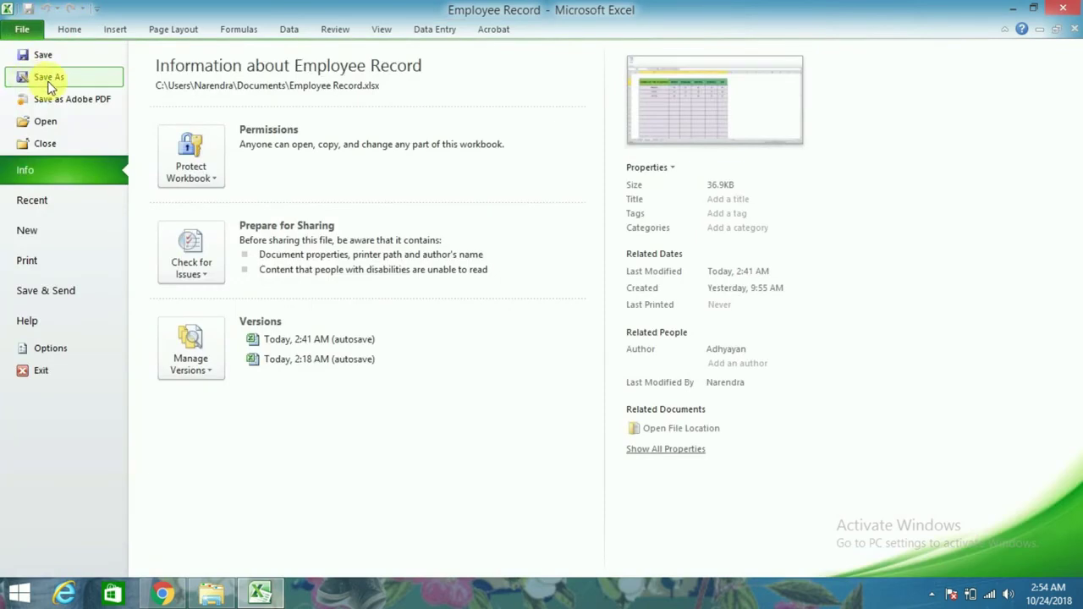
pyautogui.click(25, 77)
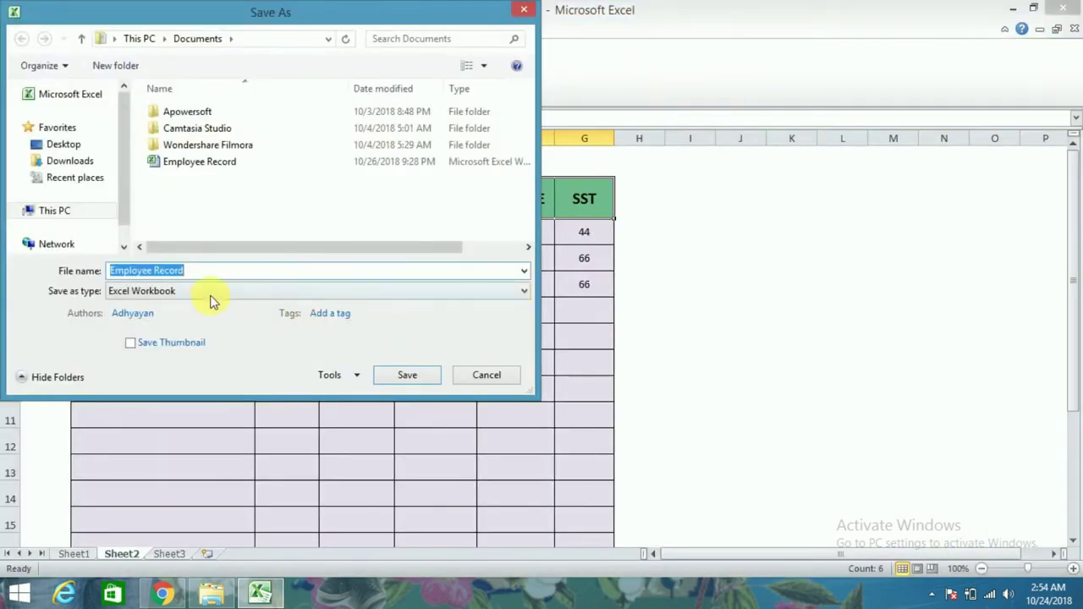
pyautogui.click(84, 145)
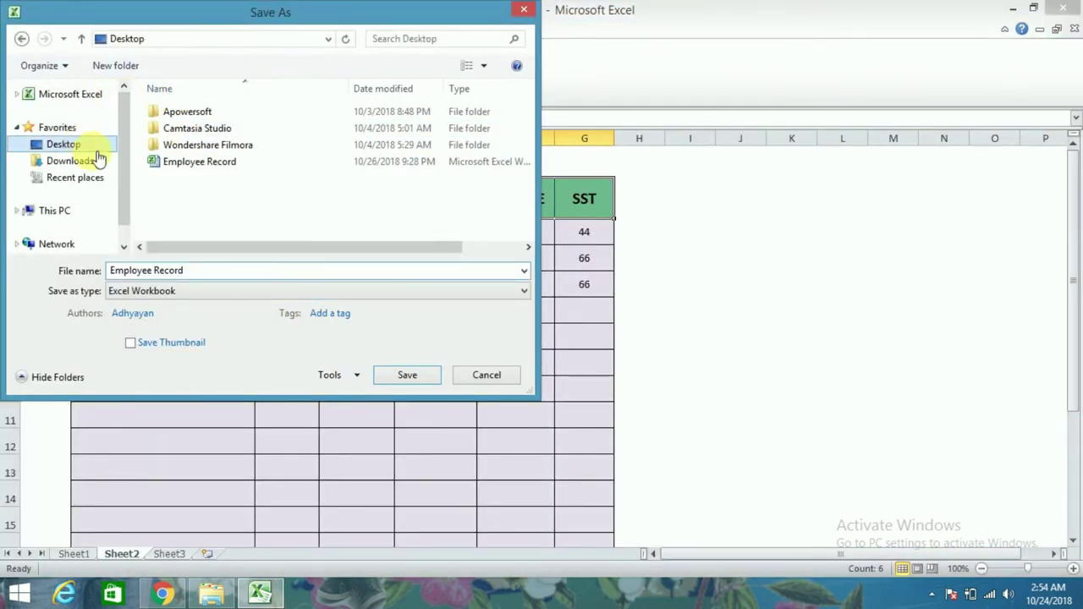
pyautogui.click(406, 378)
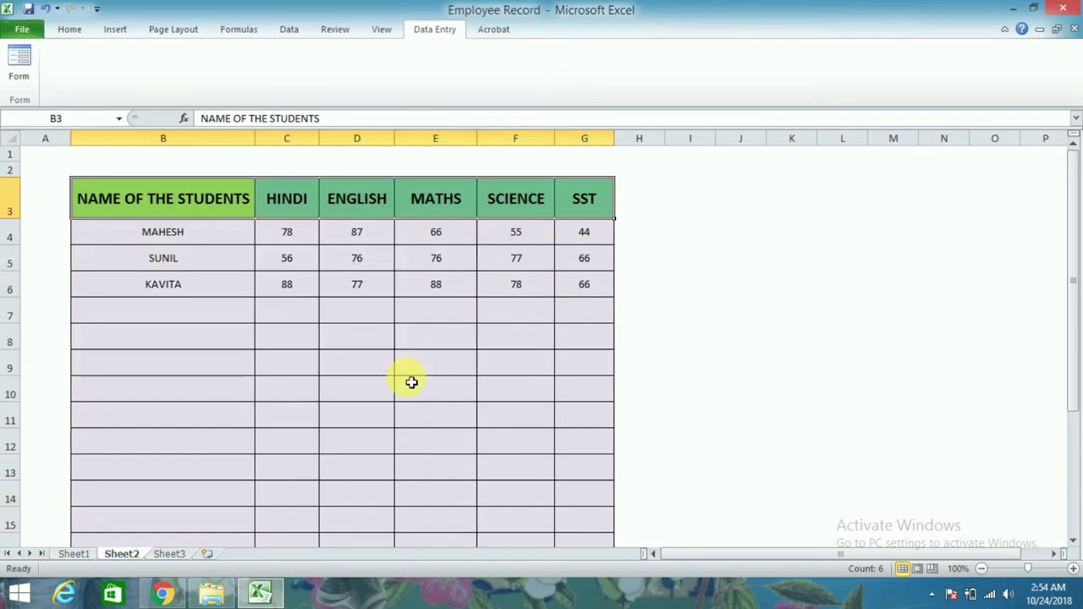
pyautogui.click(1069, 17)
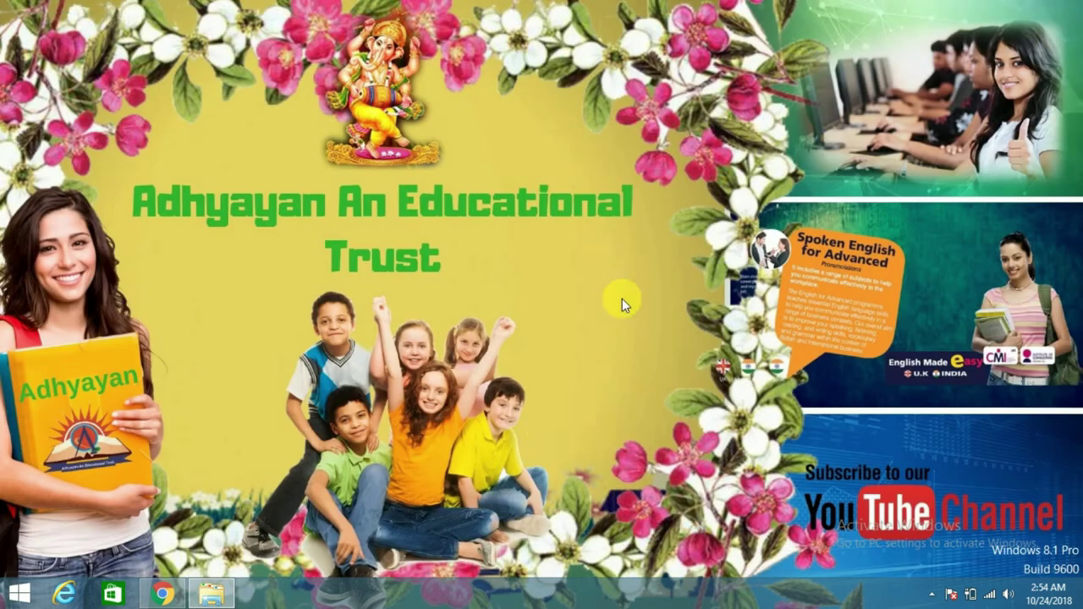
# Refresh the Windows desktop from its right-click menu.
pyautogui.rightClick(551, 237)
pyautogui.click(572, 280)
pyautogui.rightClick(569, 222)
pyautogui.click(584, 263)
pyautogui.rightClick(578, 206)
pyautogui.click(599, 252)
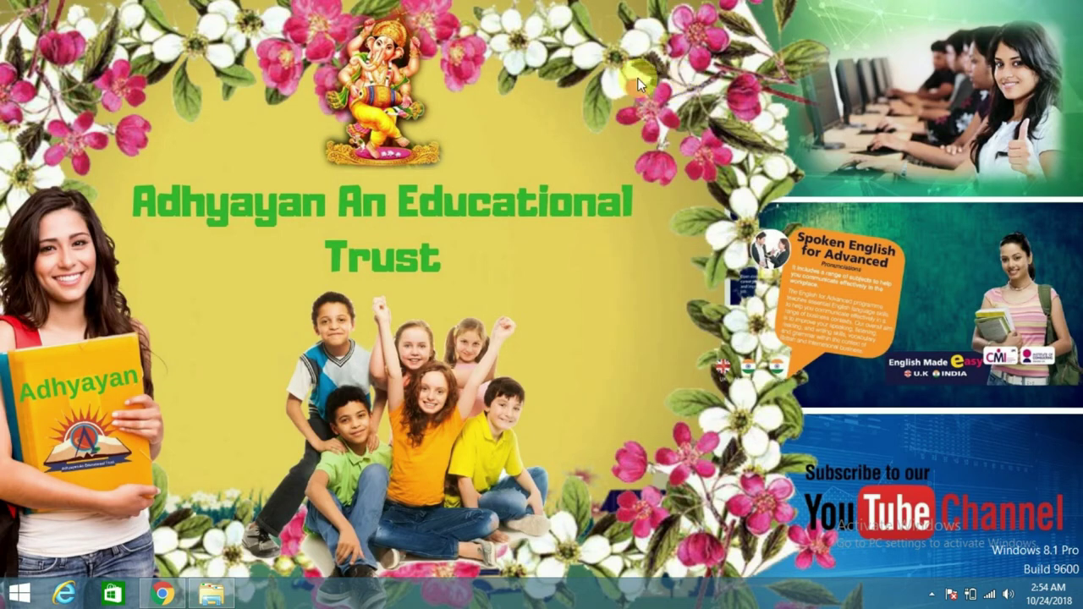
pyautogui.rightClick(369, 286)
pyautogui.click(224, 382)
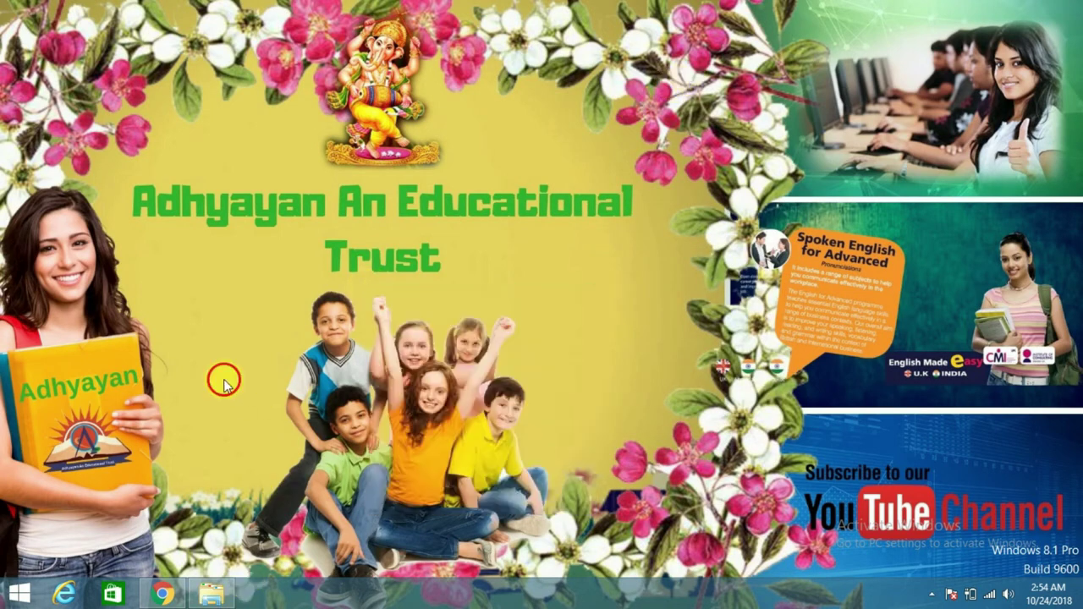
# Launch Excel by running EXCEL from the Win+R prompt.
pyautogui.press('super+r')
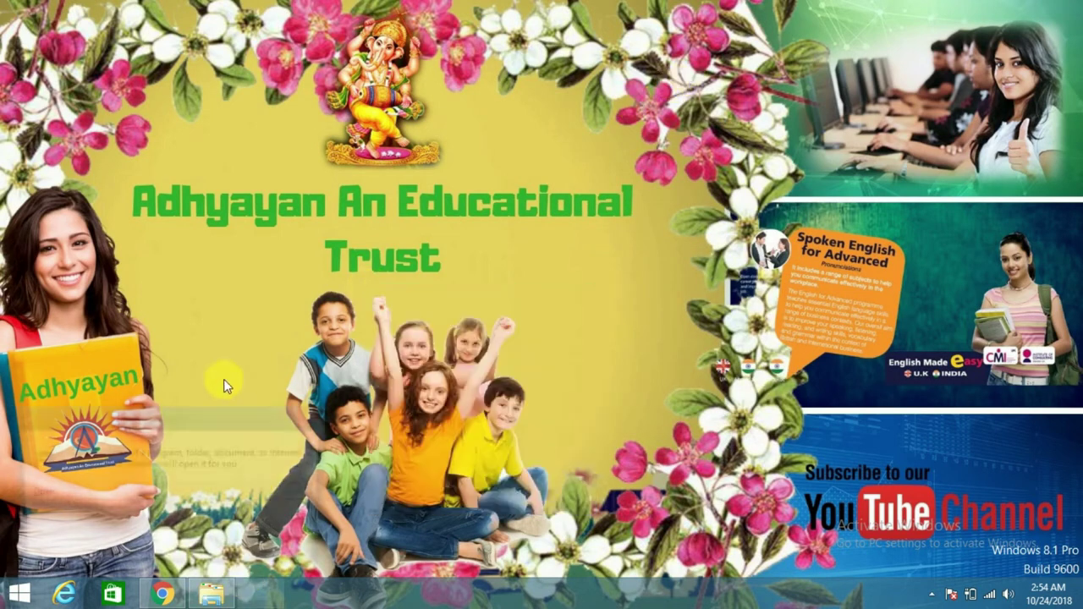
pyautogui.write('EXCEL')
pyautogui.press('Return')
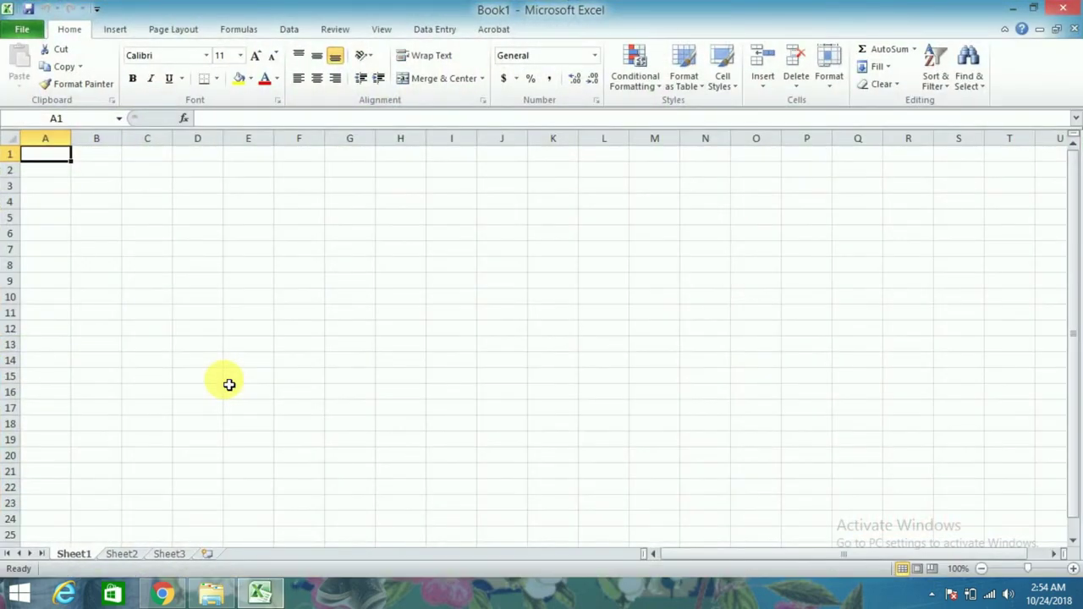
# Open the Employee Record workbook from the Desktop.
pyautogui.hotkey('ctrl', 'o')
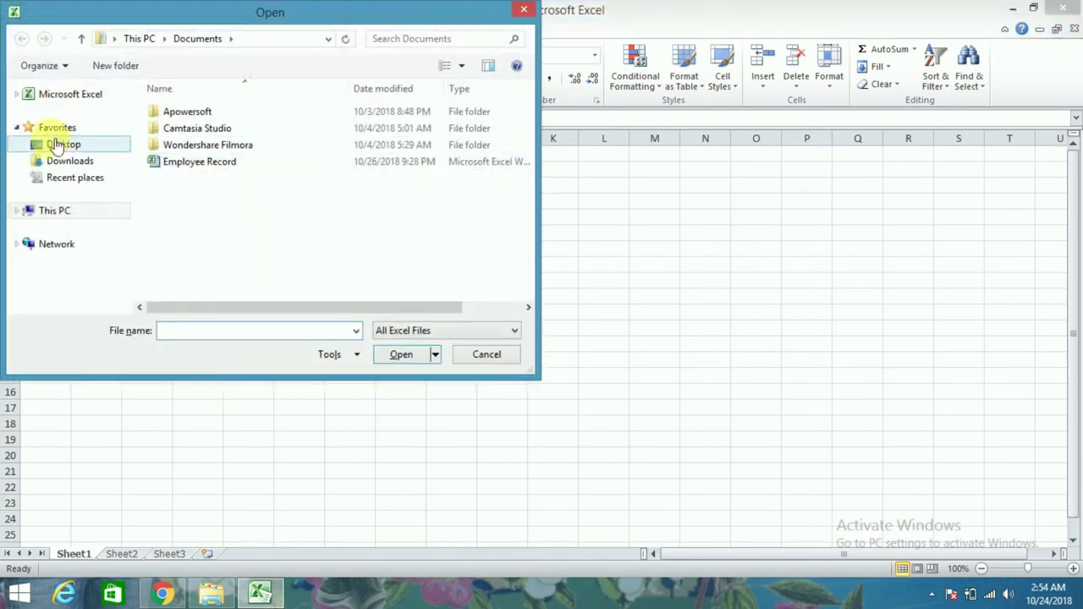
pyautogui.click(58, 144)
pyautogui.click(228, 290)
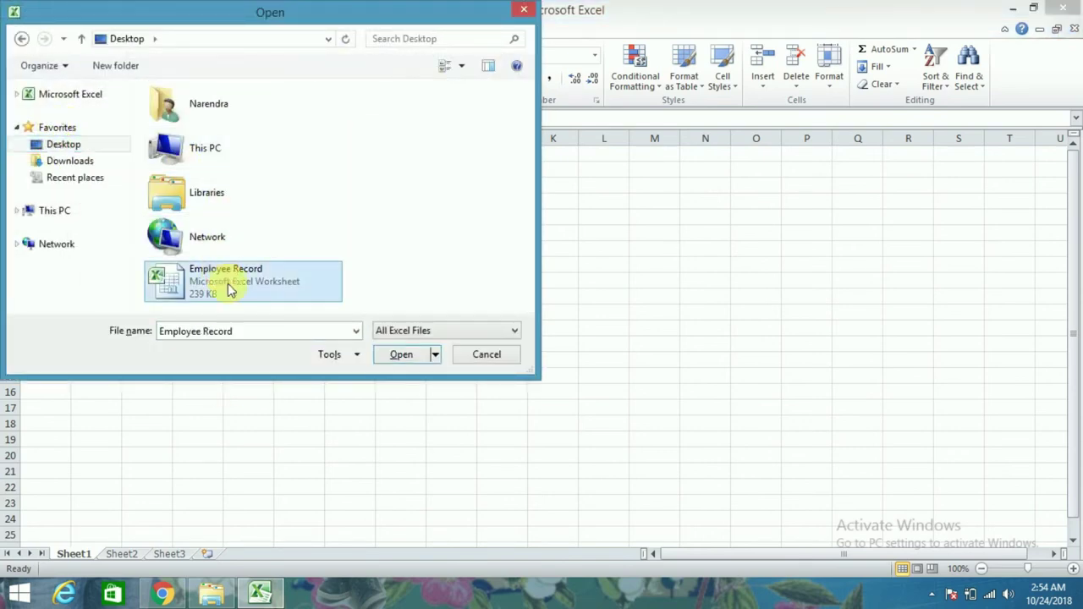
pyautogui.click(400, 356)
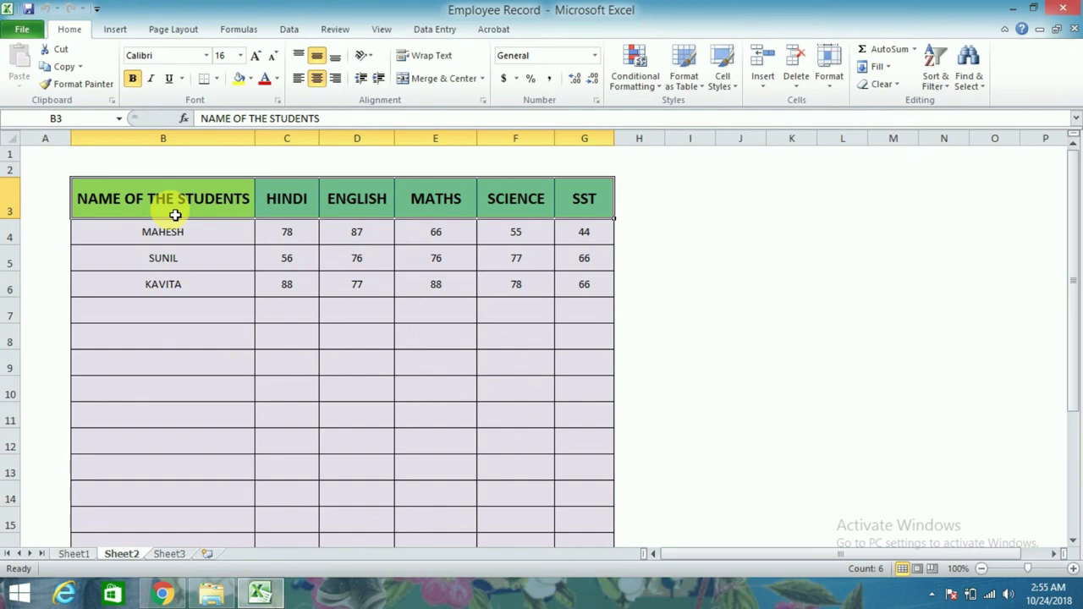
# Select the table B3:G6 and open its data form from the Data Entry tab.
pyautogui.moveTo(205, 198)
pyautogui.mouseDown()
pyautogui.moveTo(387, 221)
pyautogui.moveTo(582, 197)
pyautogui.mouseUp()
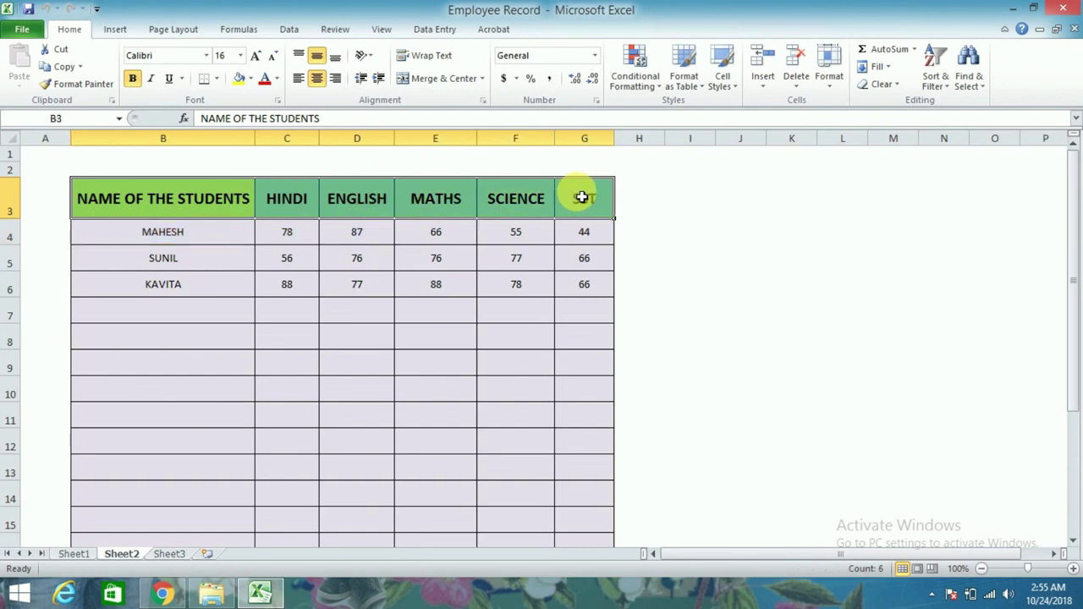
pyautogui.click(284, 288)
pyautogui.moveTo(113, 195); pyautogui.dragTo(591, 294)
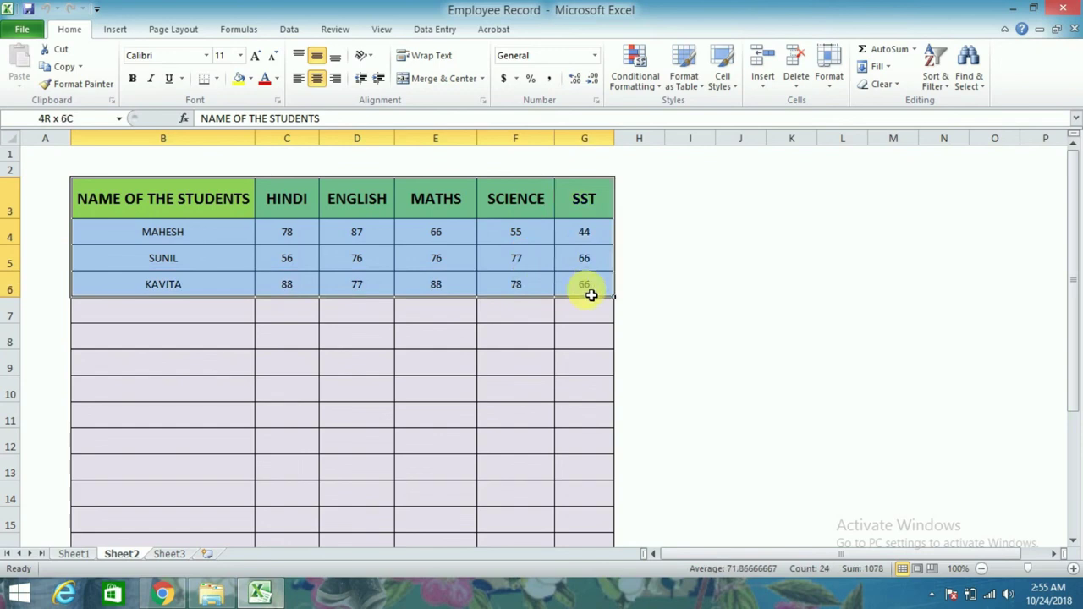
pyautogui.click(434, 29)
pyautogui.click(19, 72)
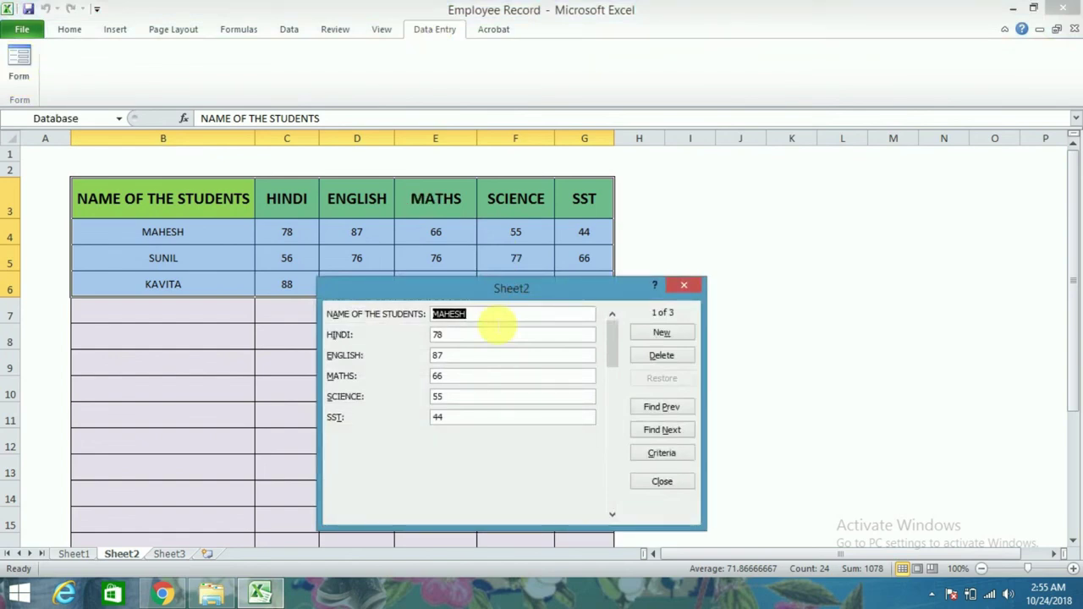
# Overwrite the first record with the new student's name, Hindi 90 and English 99.
pyautogui.write('POONAM')
pyautogui.press('Tab')
pyautogui.write('90')
pyautogui.press('Tab')
pyautogui.write('99')
pyautogui.press('Tab')
# Enter Maths 88, Science 77 and SST 66, commit into row 4, and close the form.
pyautogui.write('88')
pyautogui.press('Tab')
pyautogui.write('77')
pyautogui.press('Tab')
pyautogui.write('66')
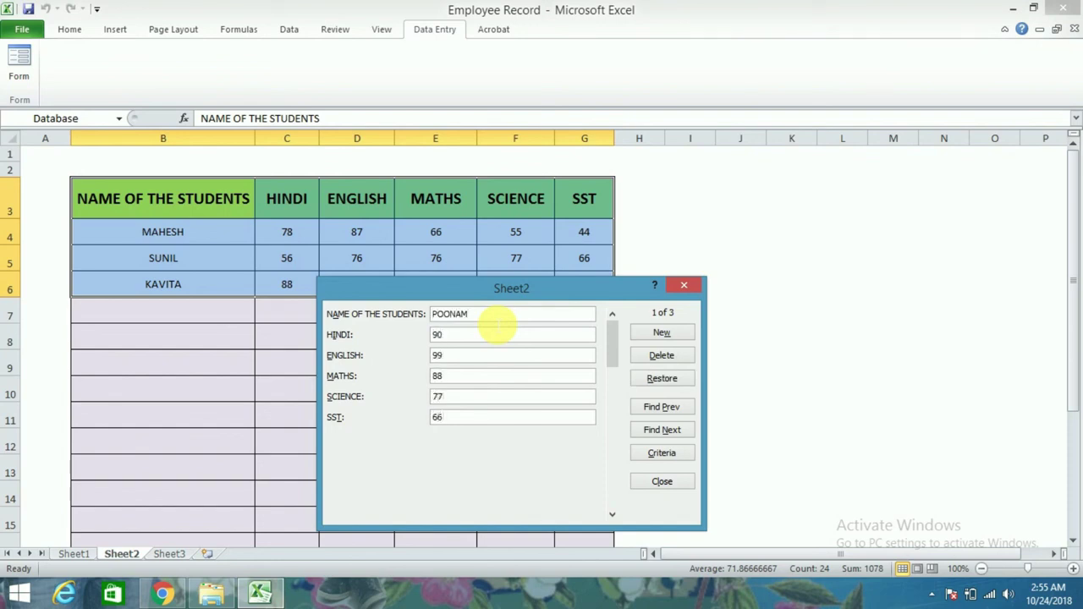
pyautogui.click(683, 332)
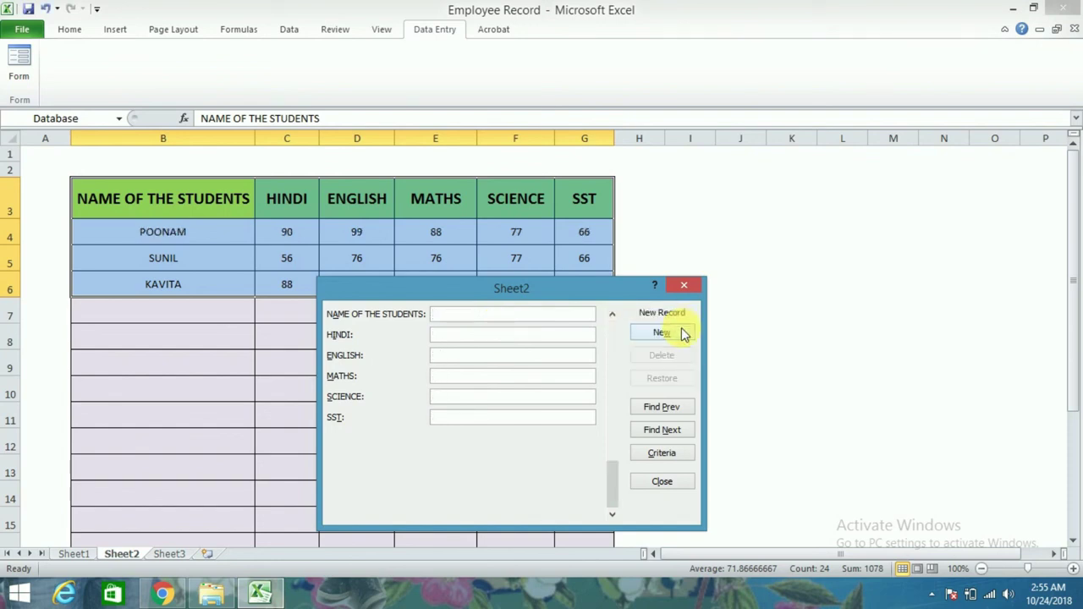
pyautogui.click(687, 287)
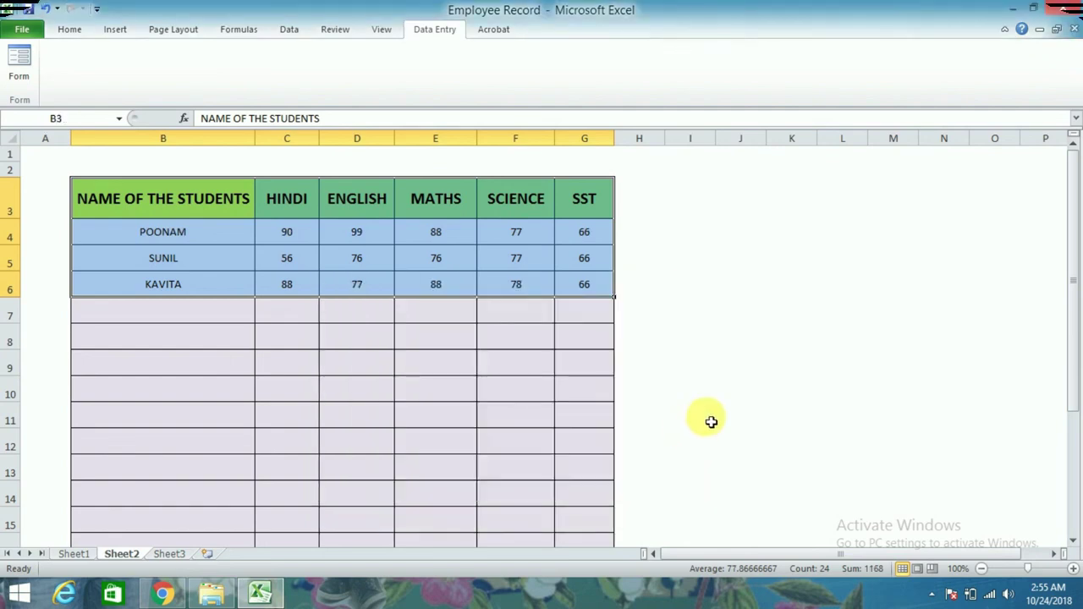